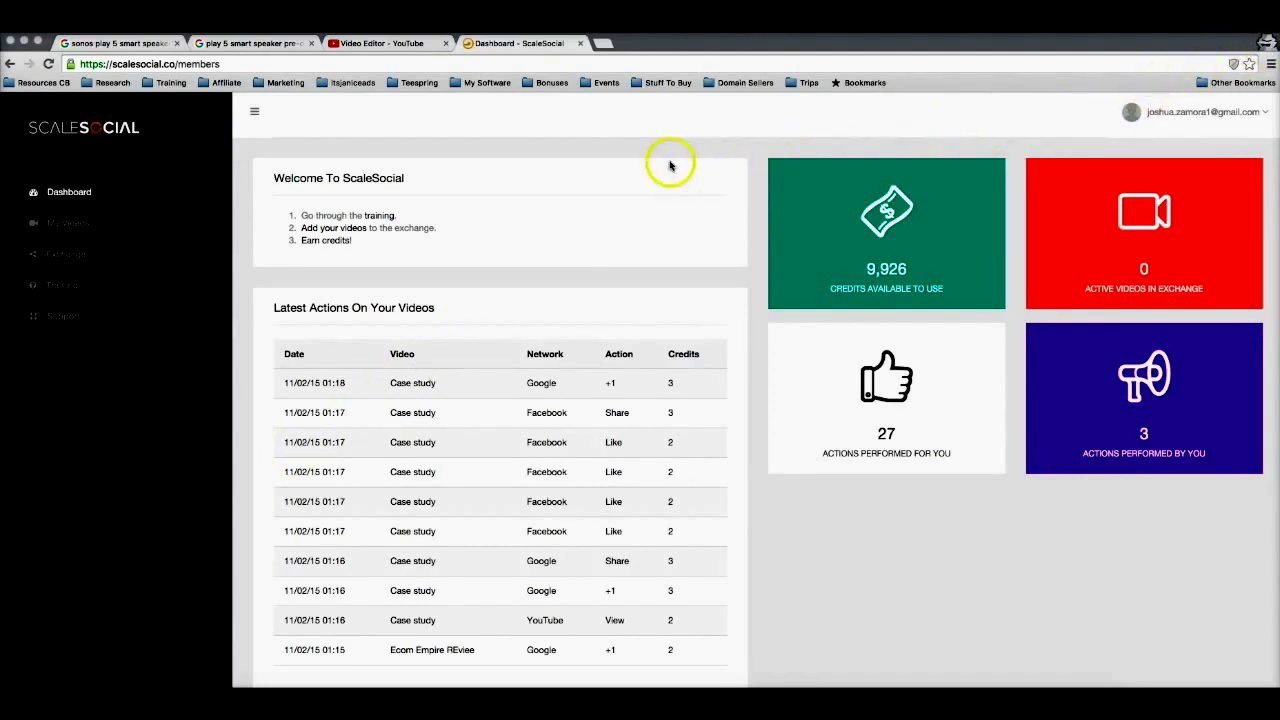
# Examine the web results for "play 5 smart speaker pre-order" to see where the YouTube review video ranks.
pyautogui.click(272, 43)
pyautogui.scroll(5, 363, 232)
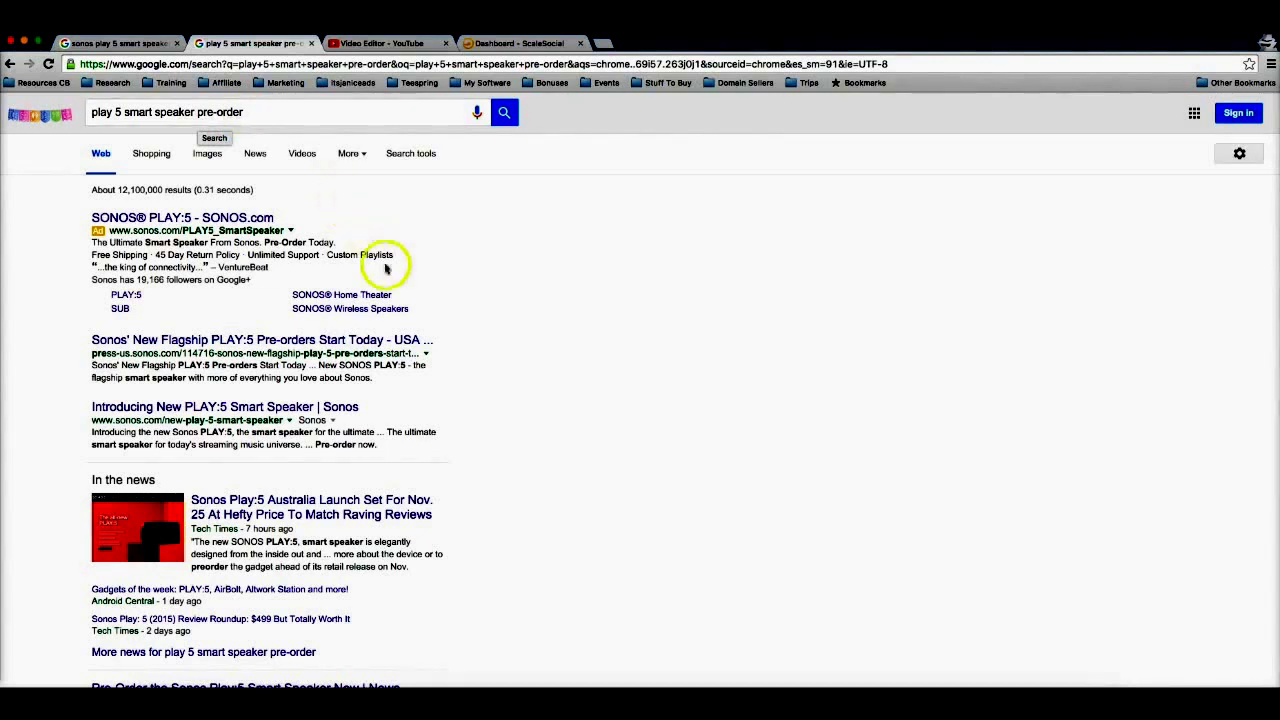
pyautogui.scroll(-5, 386, 263)
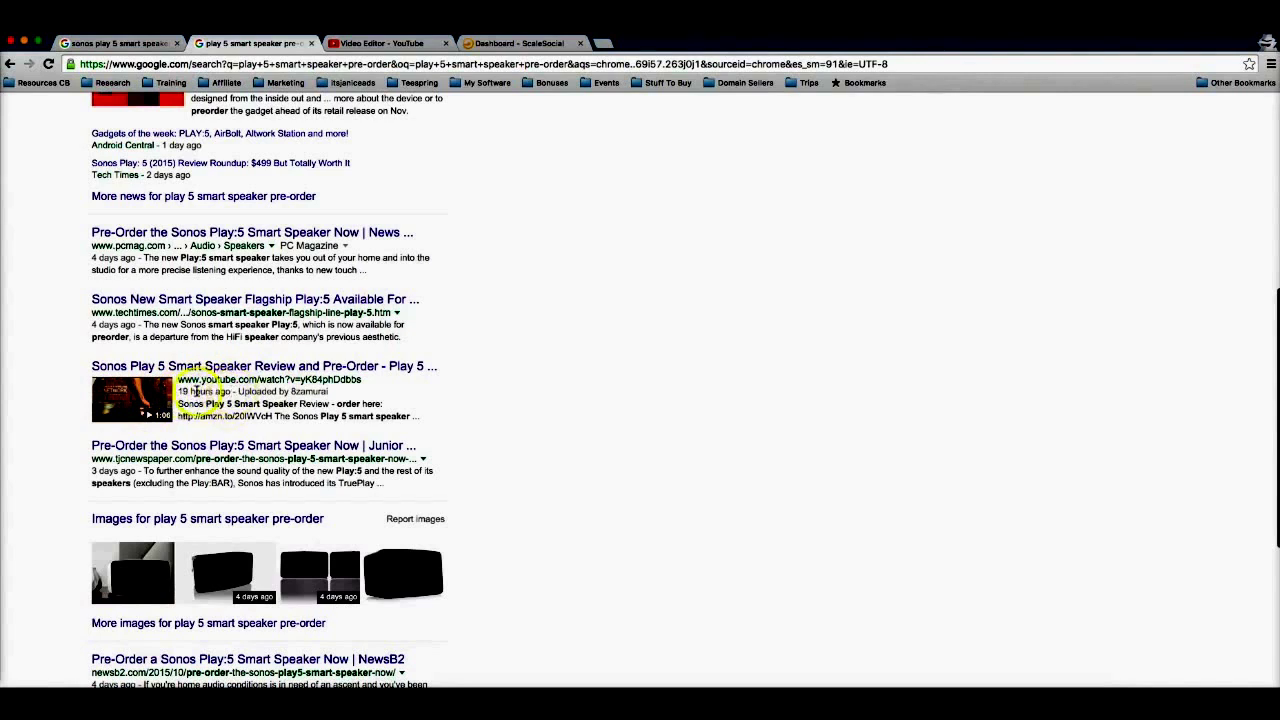
pyautogui.scroll(1, 245, 338)
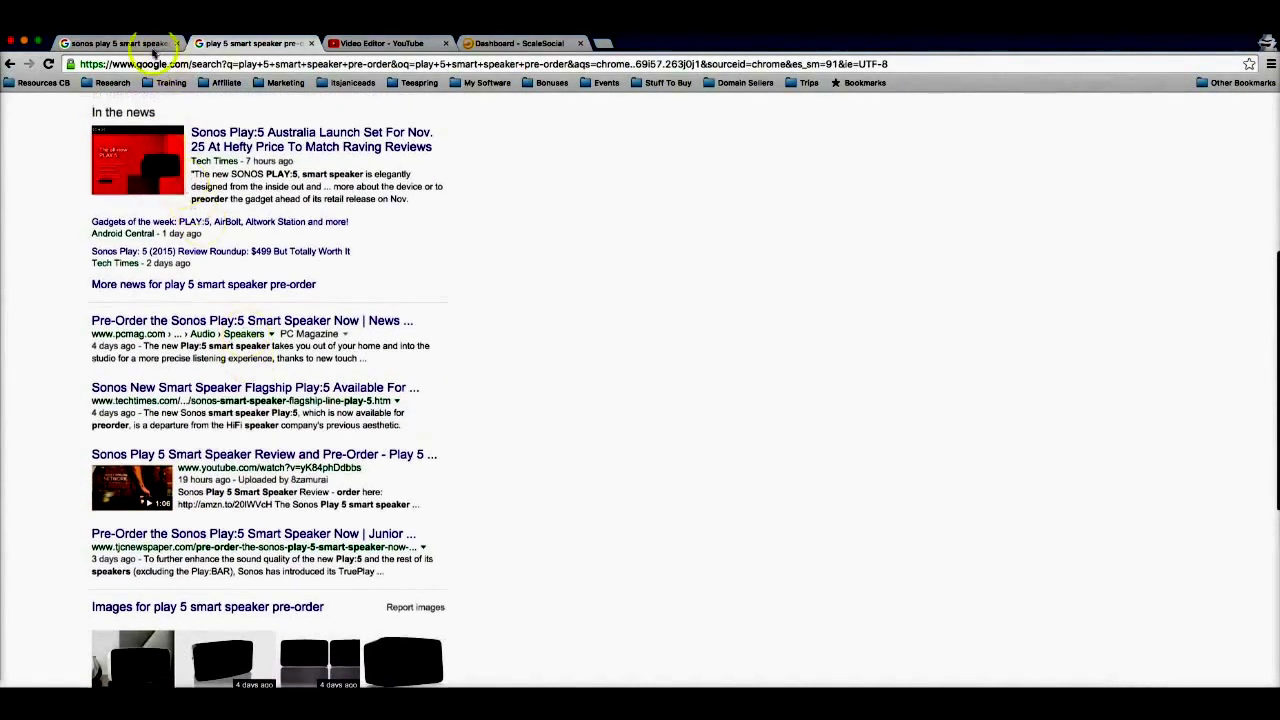
# Examine the web results for "sonos play 5 smart speaker pre-order" to see where the review video ranks.
pyautogui.click(135, 43)
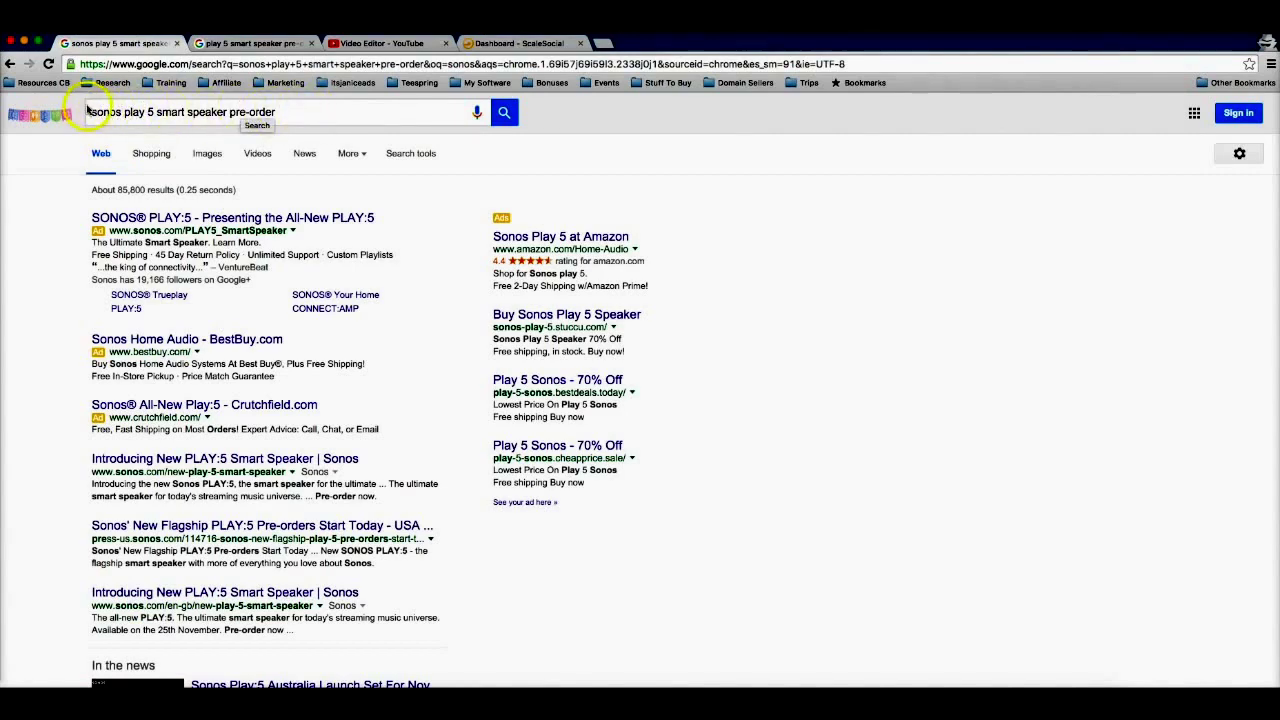
pyautogui.scroll(-10, 286, 366)
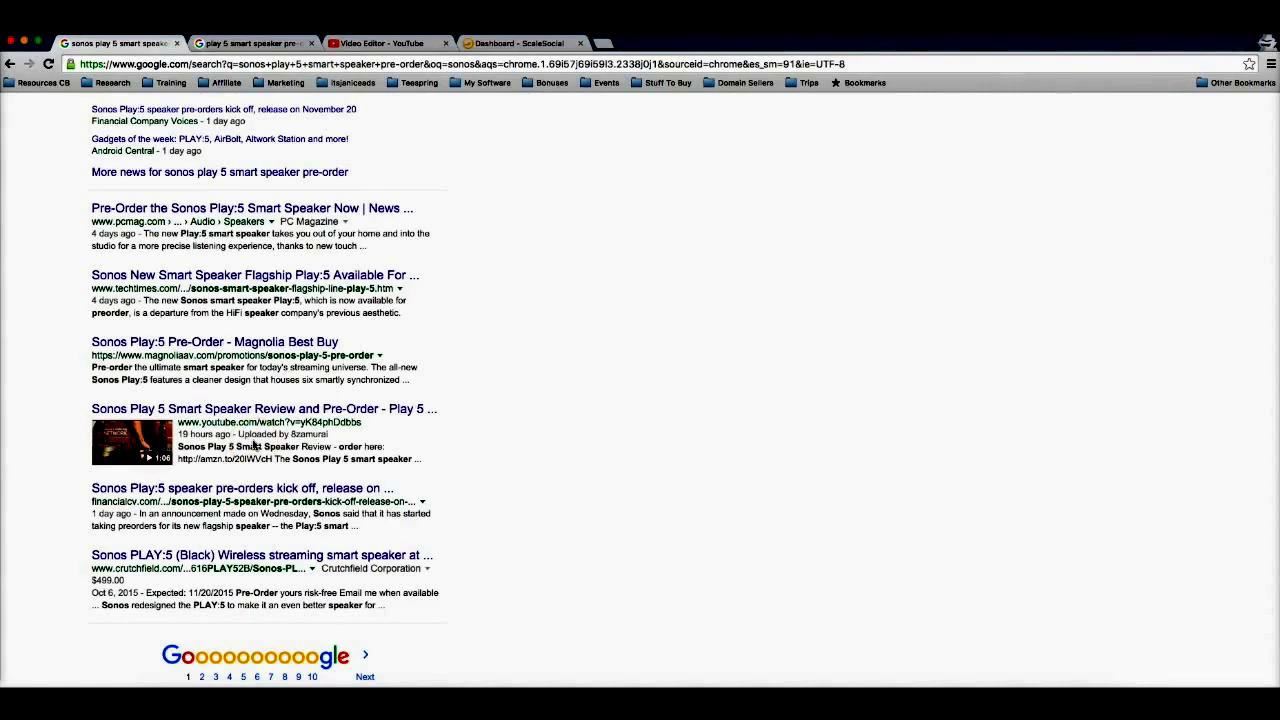
pyautogui.scroll(5, 480, 437)
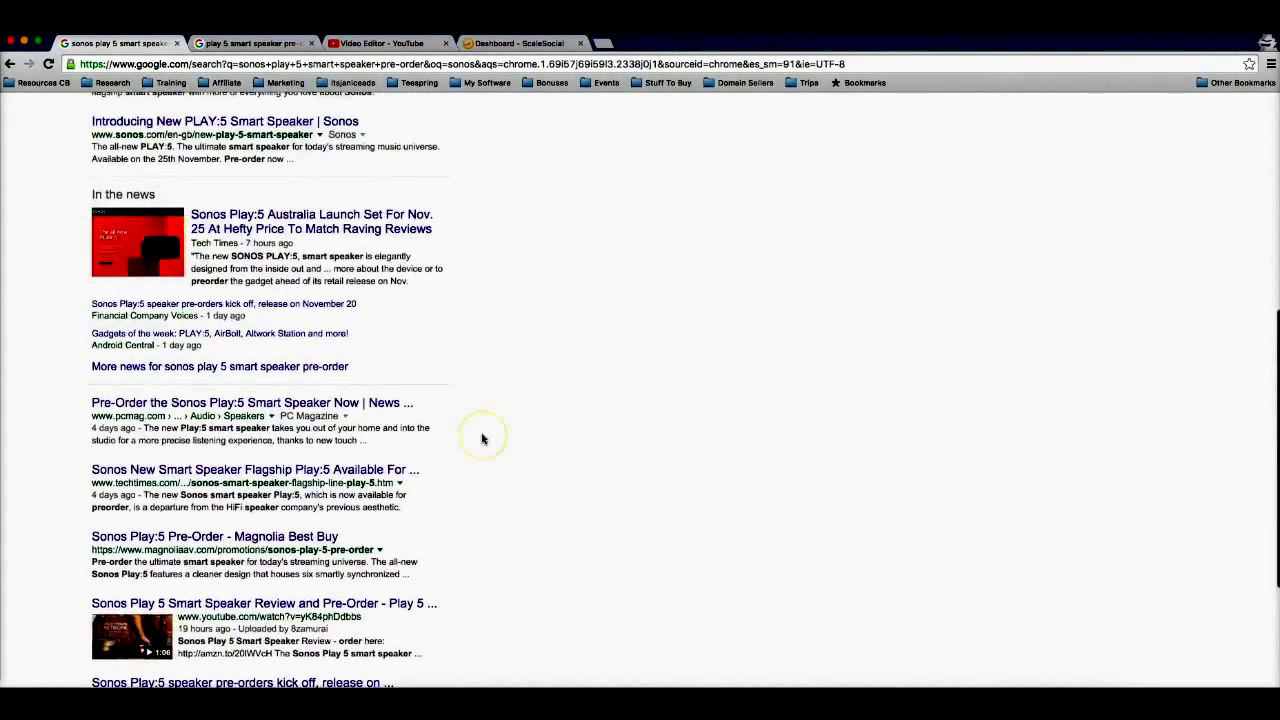
pyautogui.scroll(2, 481, 438)
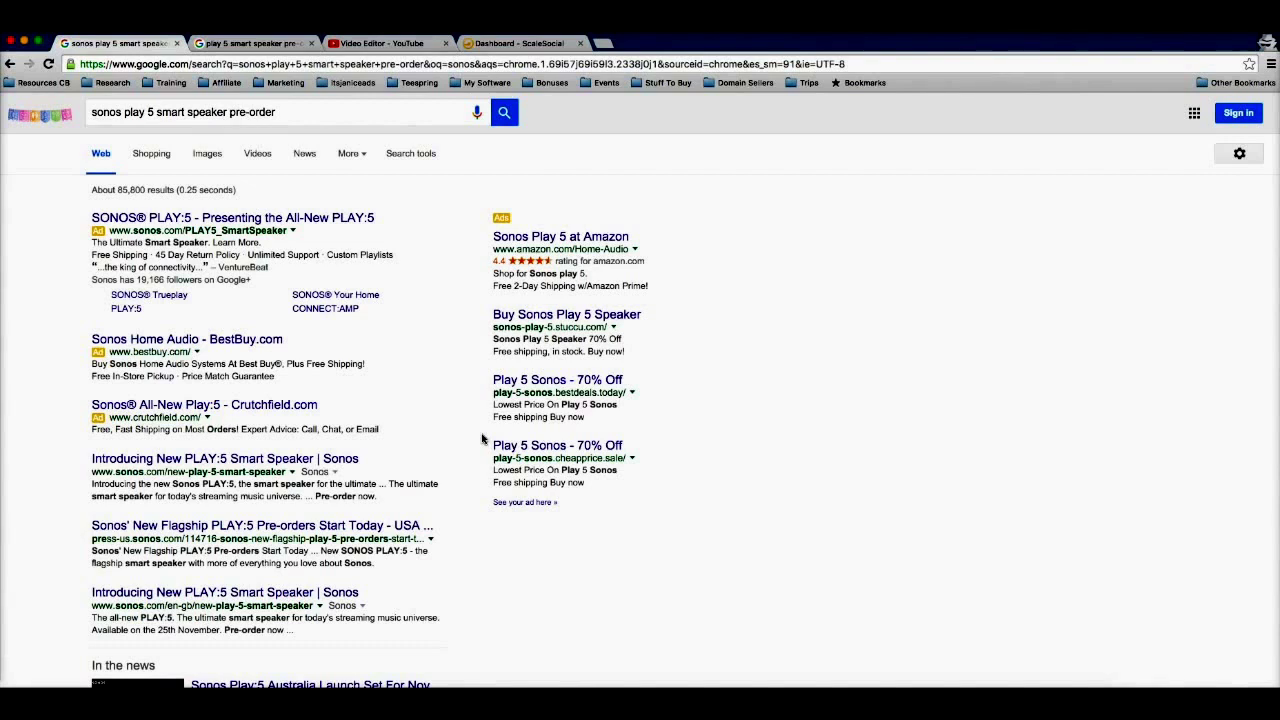
# Open news.google.com in a new browser tab.
pyautogui.click(603, 44)
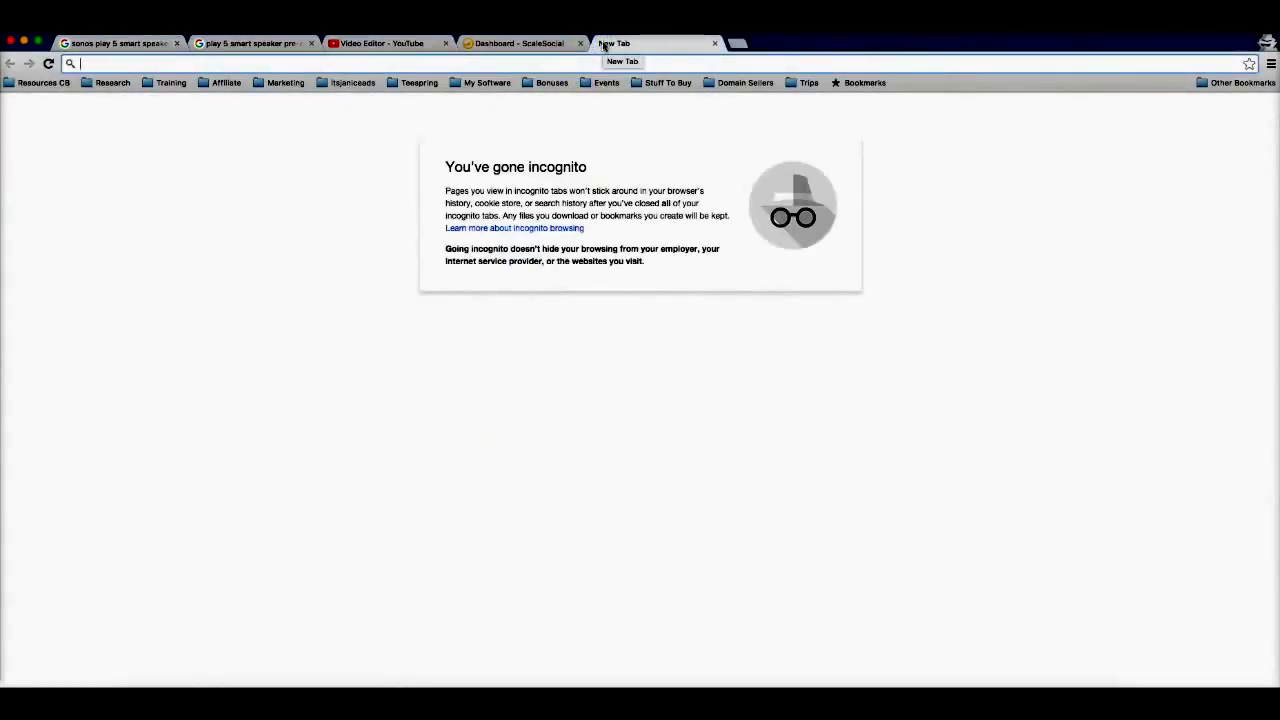
pyautogui.write('news.google.com')
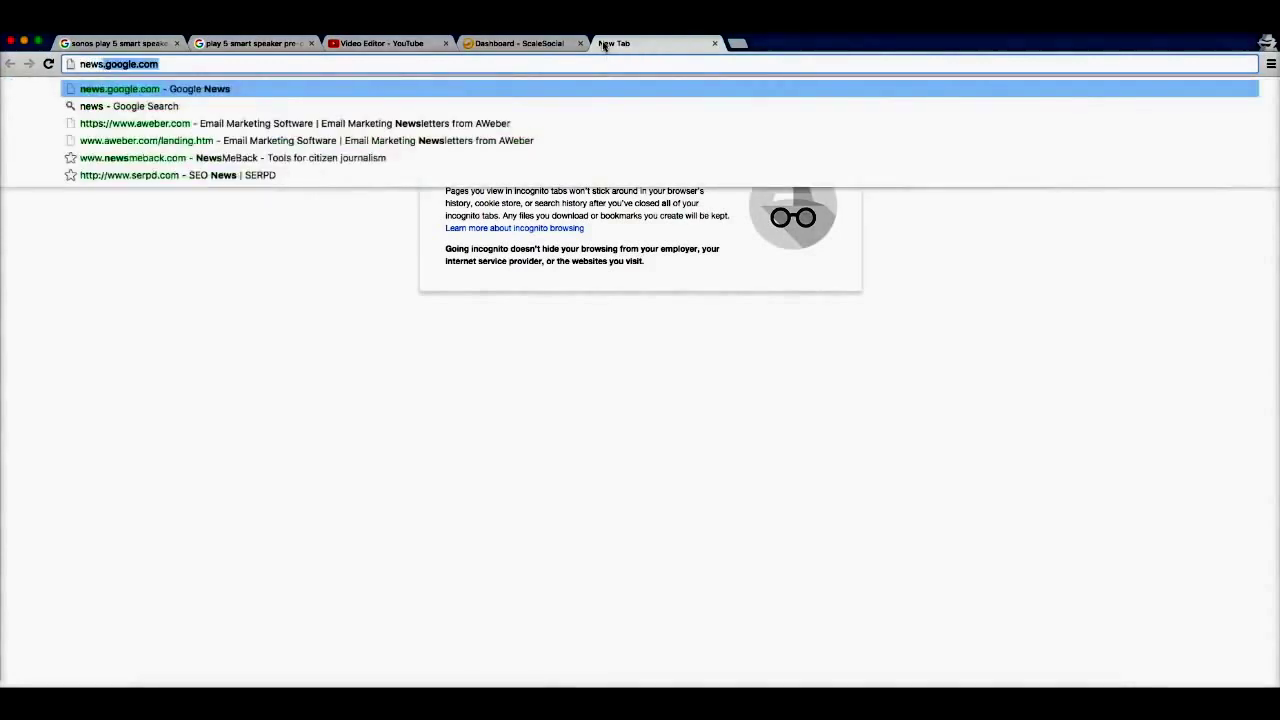
pyautogui.press('Return')
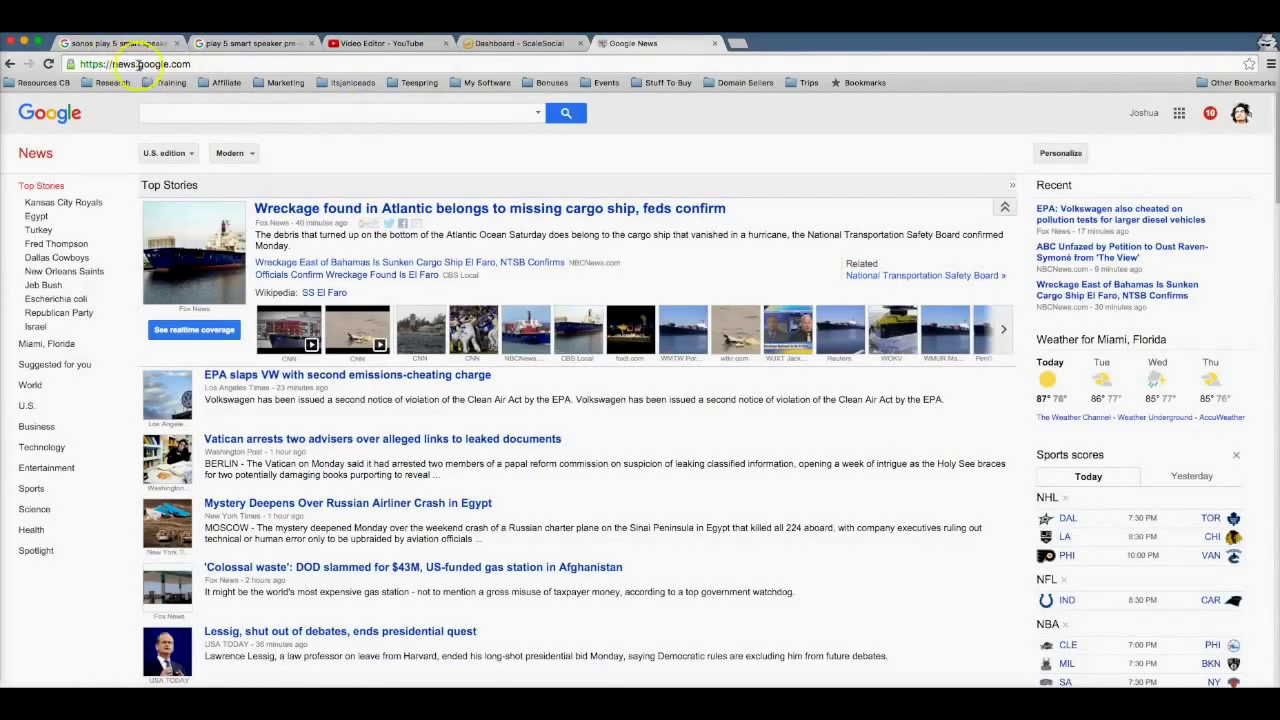
# Search Google News for the exact term "pre-order", including the quotation marks.
pyautogui.click(213, 110)
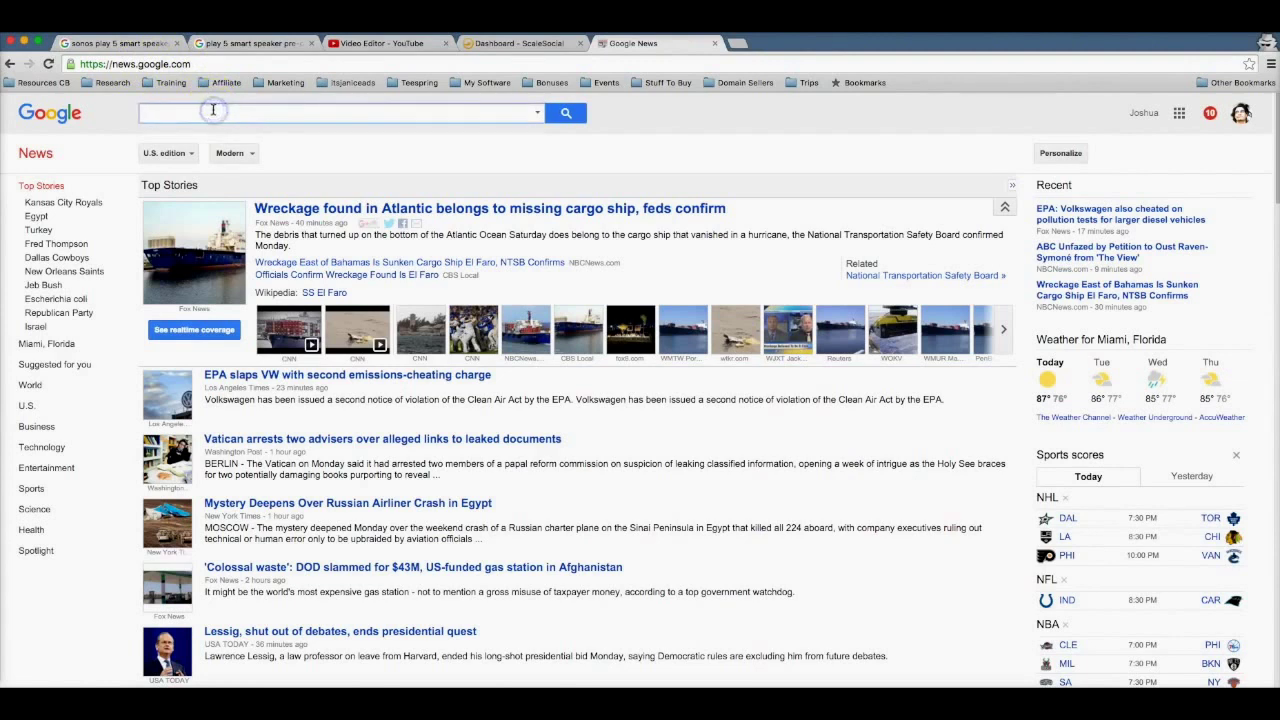
pyautogui.write("'")
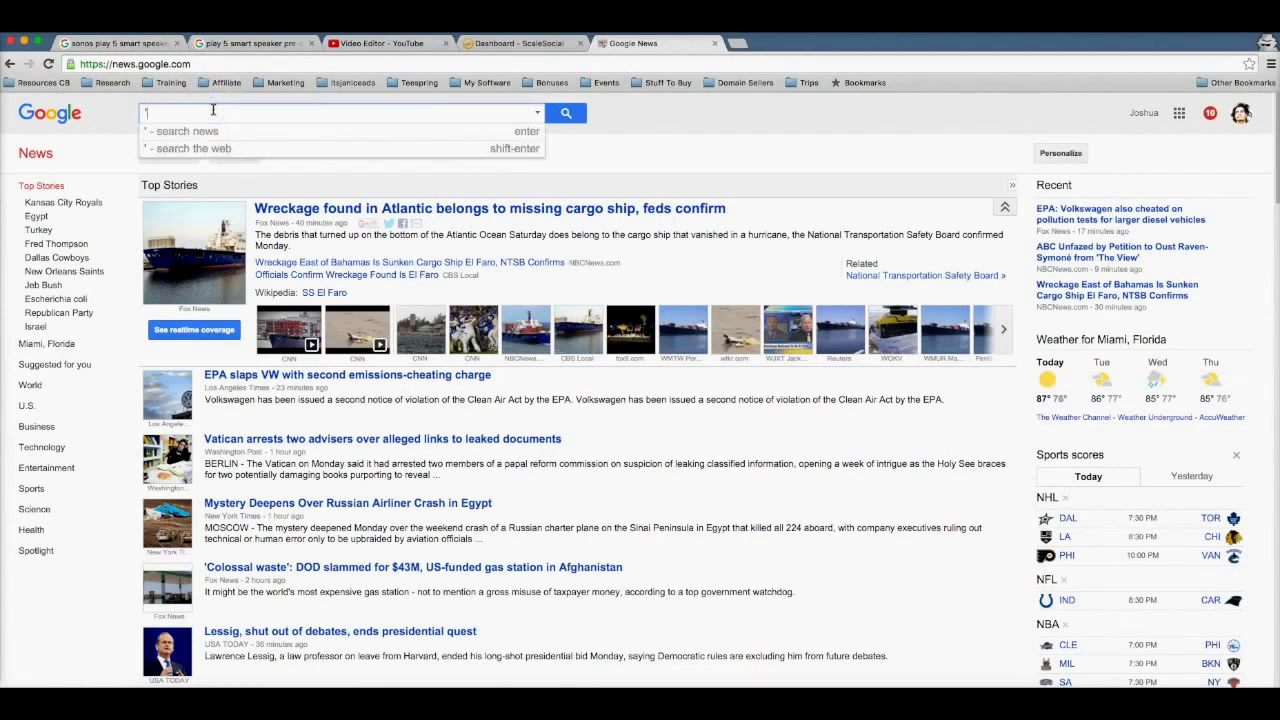
pyautogui.press('BackSpace')
pyautogui.write('"pre')
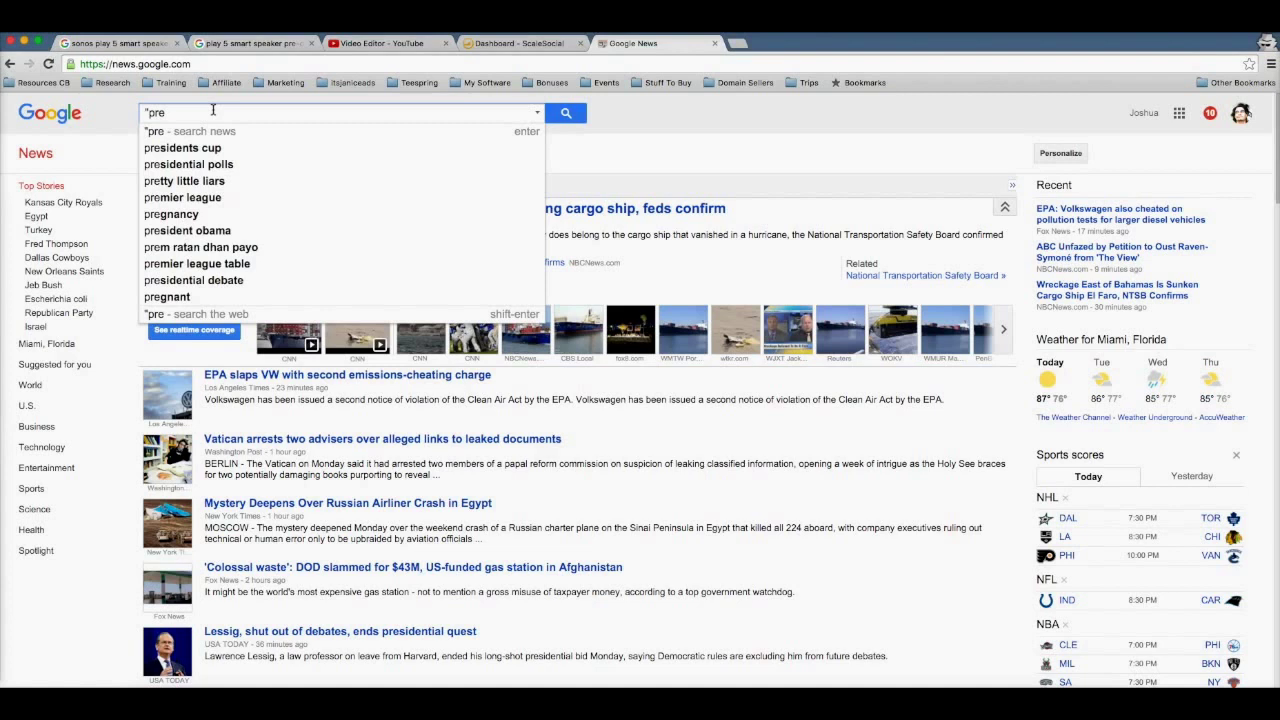
pyautogui.write('-order"')
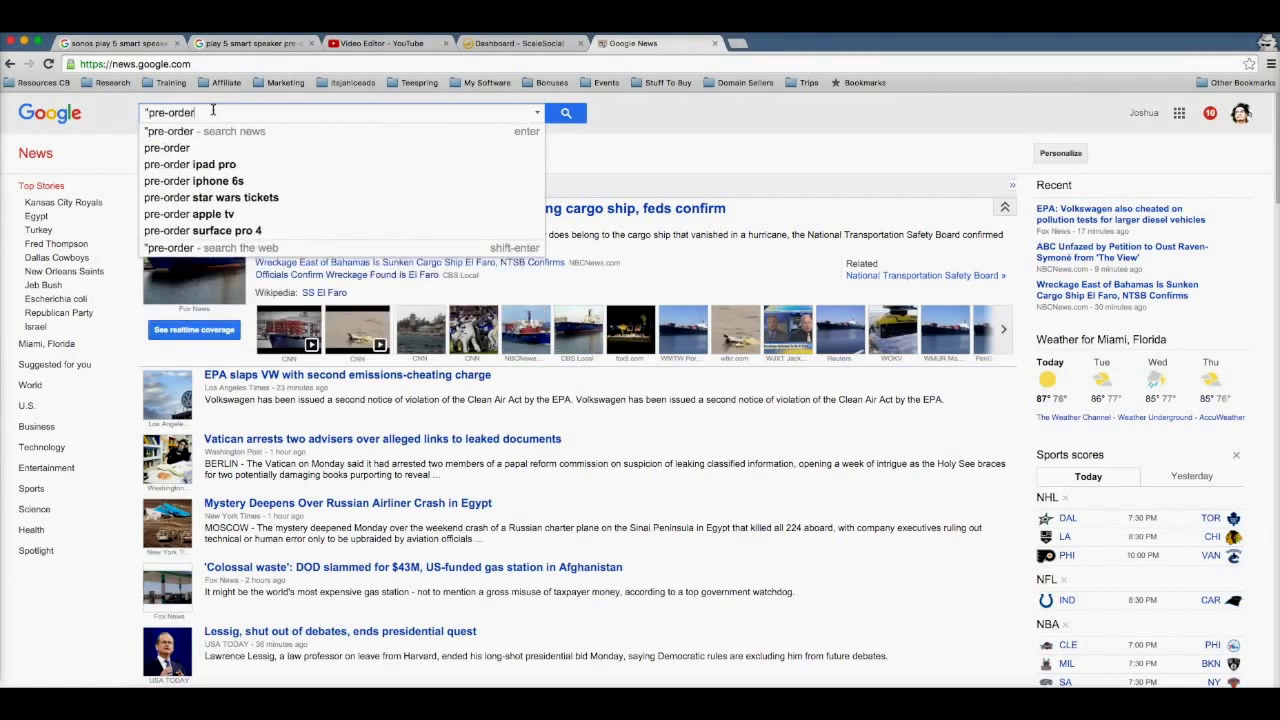
pyautogui.press('Return')
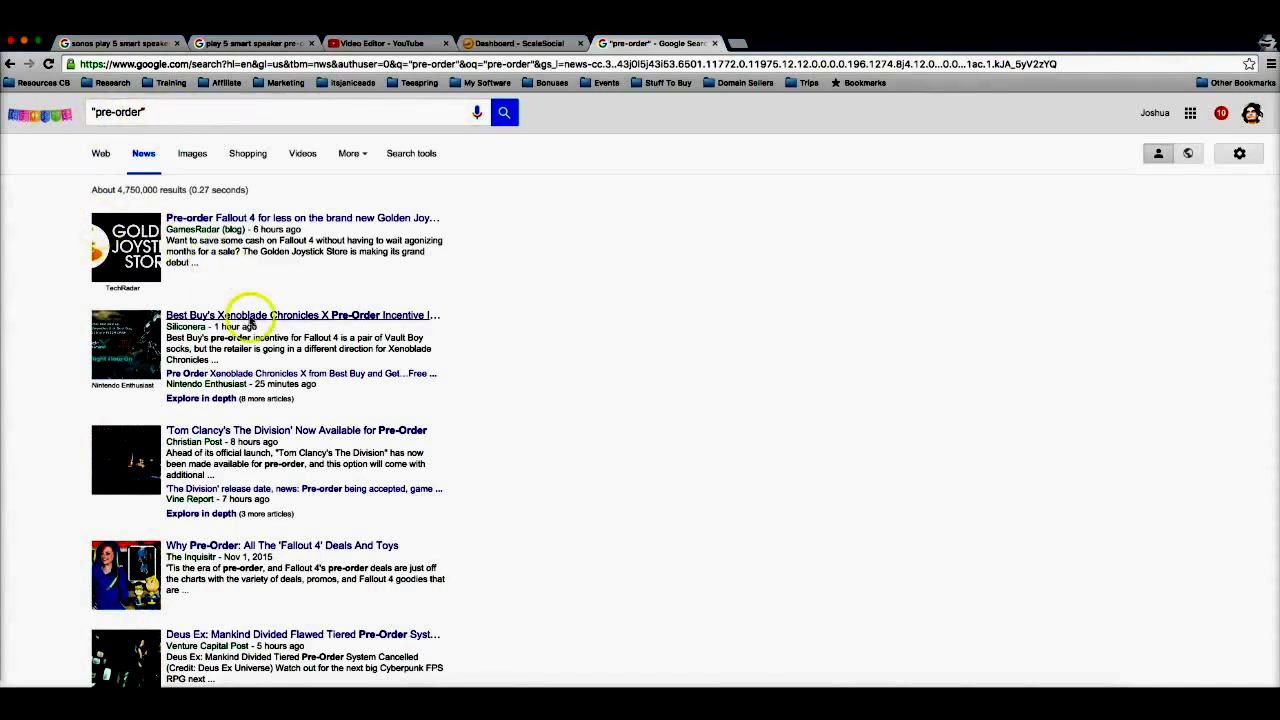
# Look through the first page of "pre-order" news results for products newly available to pre-order.
pyautogui.scroll(-3, 250, 322)
pyautogui.scroll(3, 250, 322)
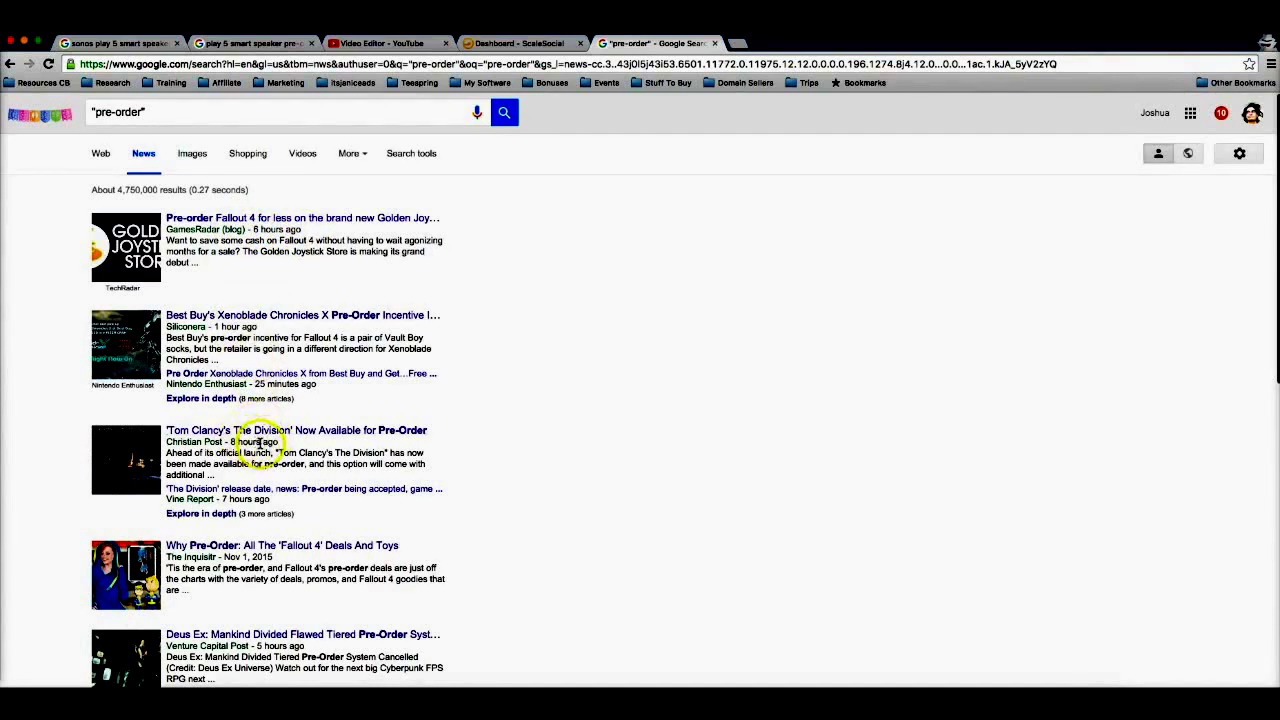
pyautogui.scroll(-1, 283, 465)
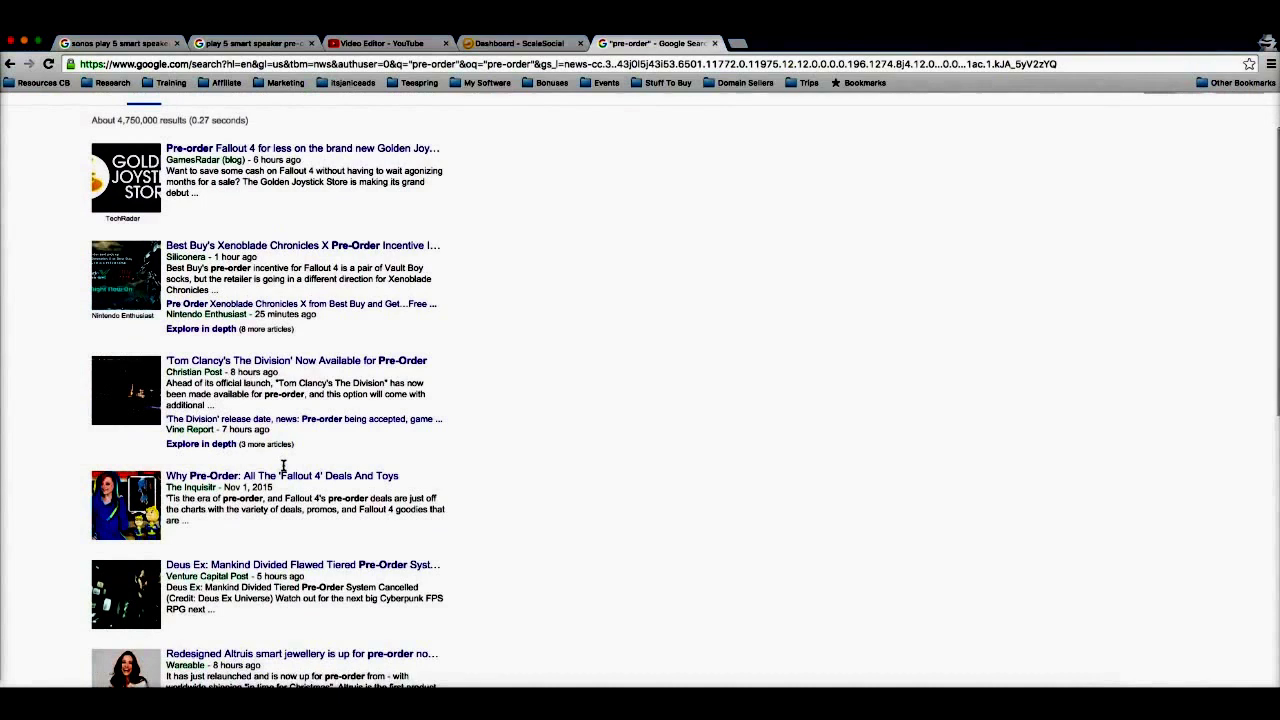
pyautogui.scroll(1, 283, 465)
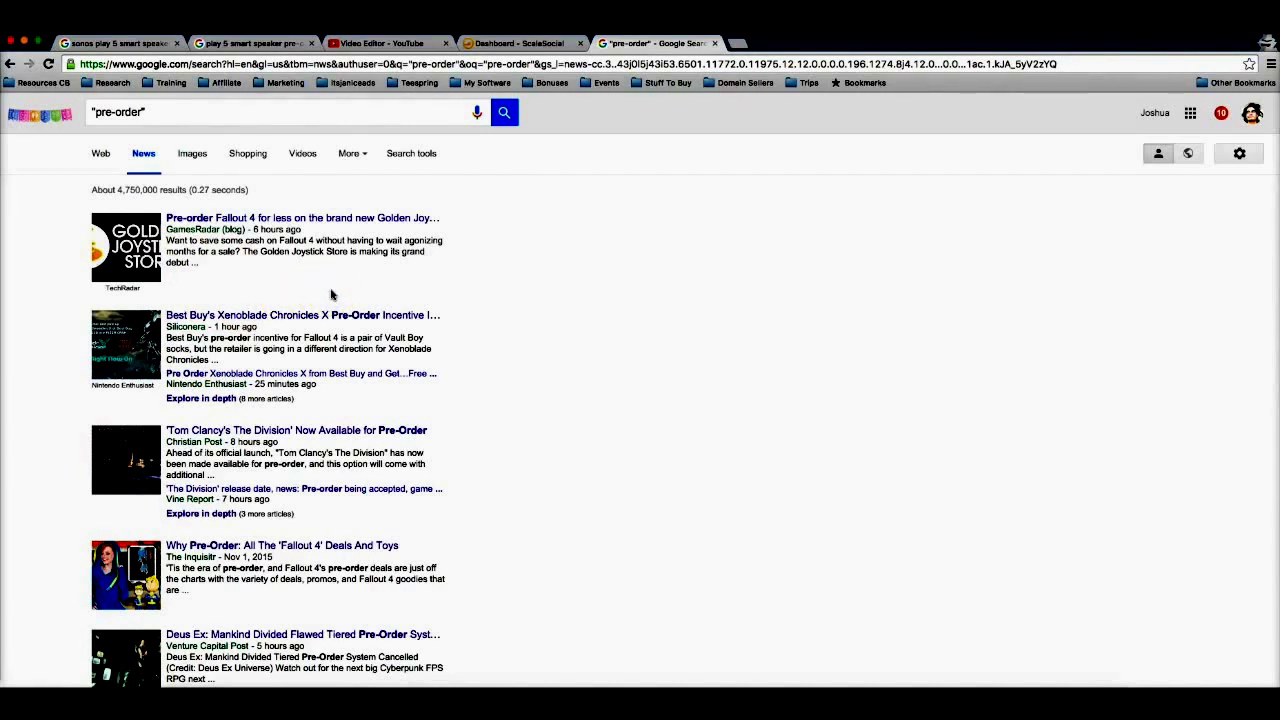
pyautogui.scroll(-5, 331, 292)
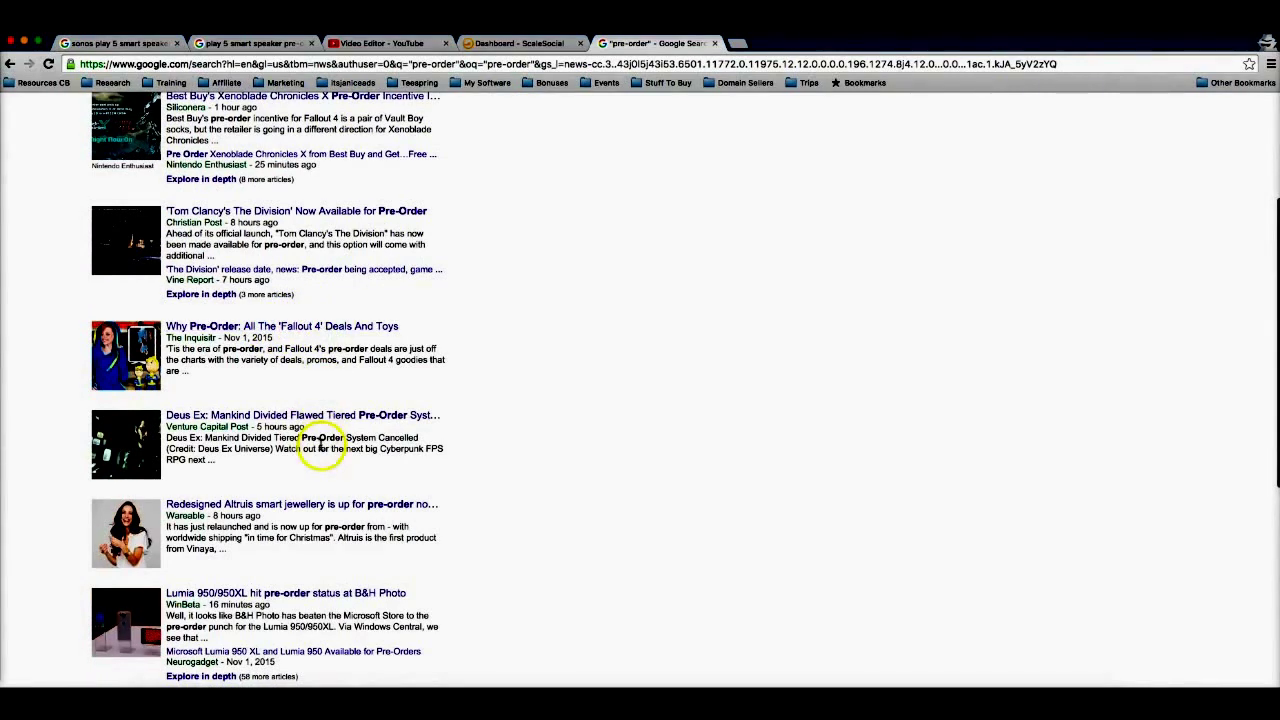
pyautogui.scroll(-1, 321, 447)
pyautogui.scroll(-2, 321, 447)
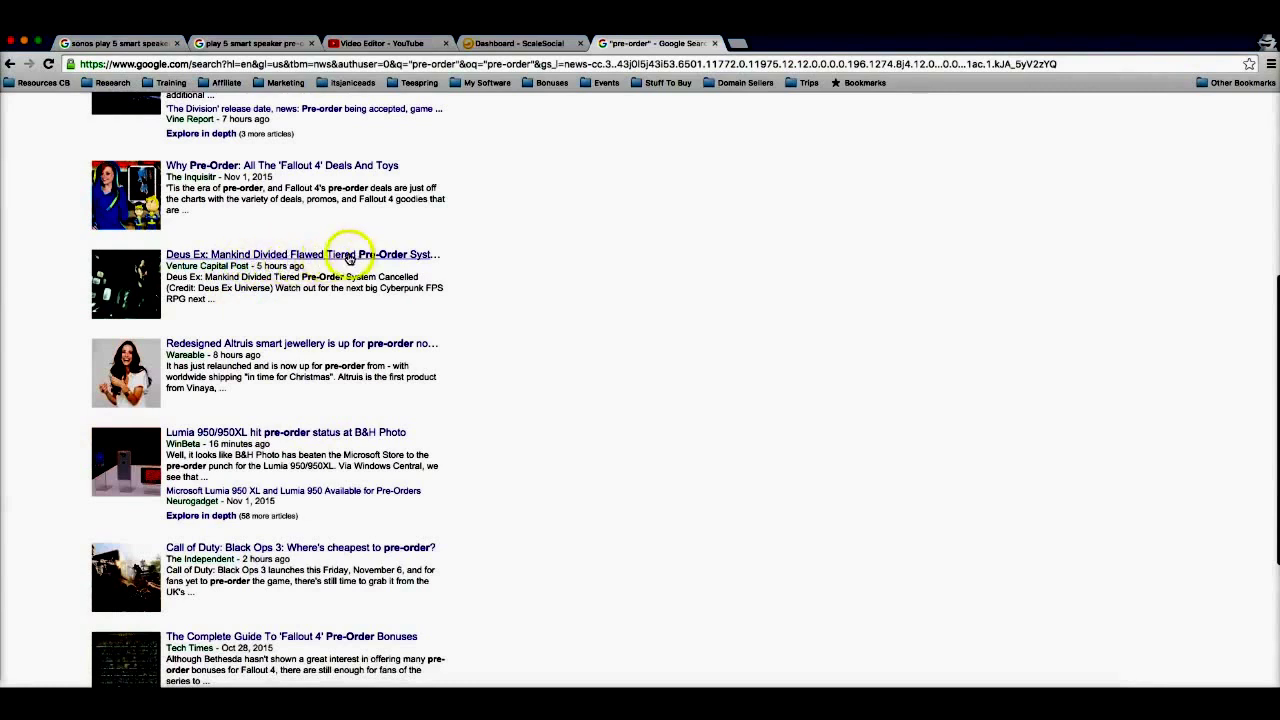
pyautogui.scroll(-2, 380, 374)
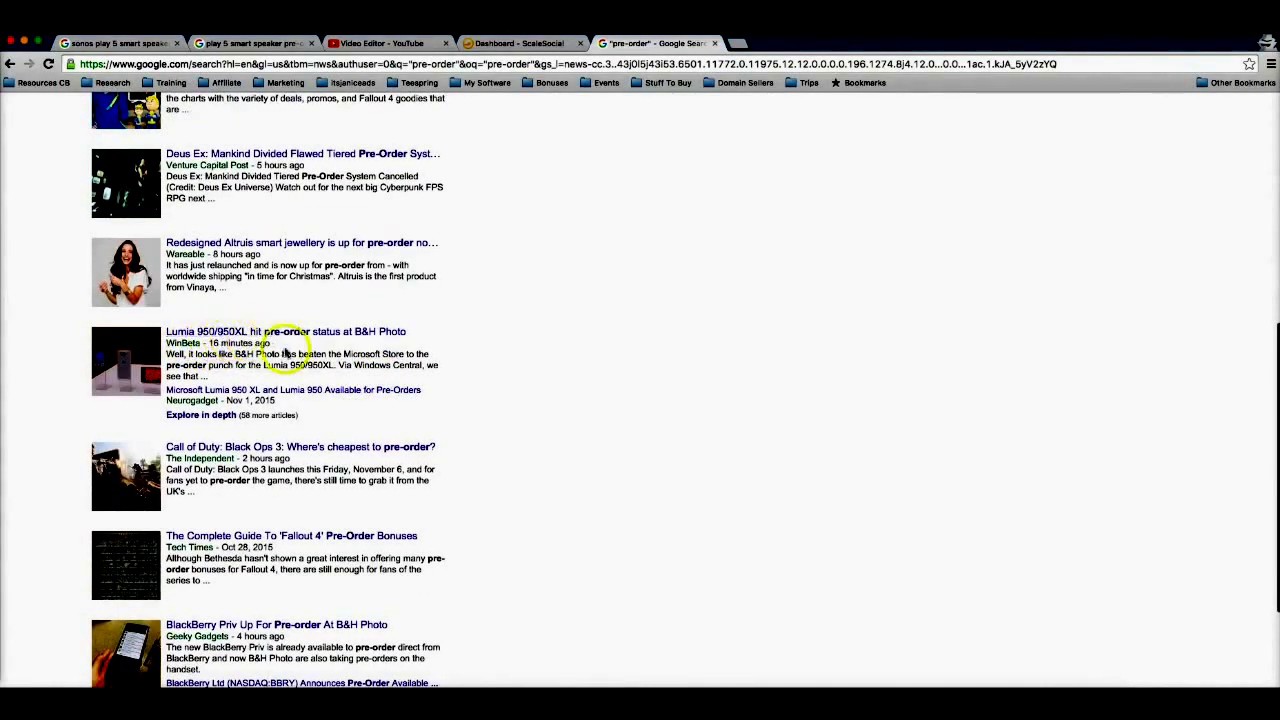
pyautogui.scroll(-1, 321, 425)
pyautogui.scroll(-3, 321, 425)
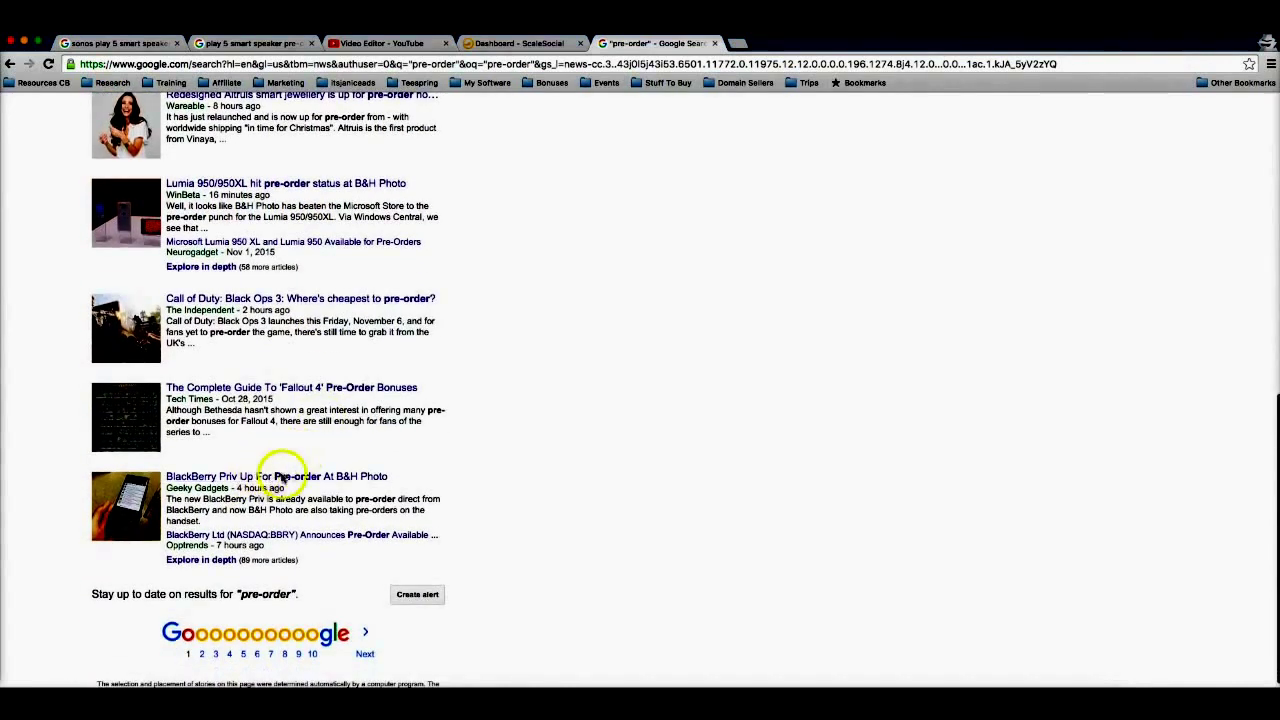
pyautogui.scroll(-1, 289, 470)
# Open the second page of "pre-order" news results and look through it for upcoming products.
pyautogui.click(362, 610)
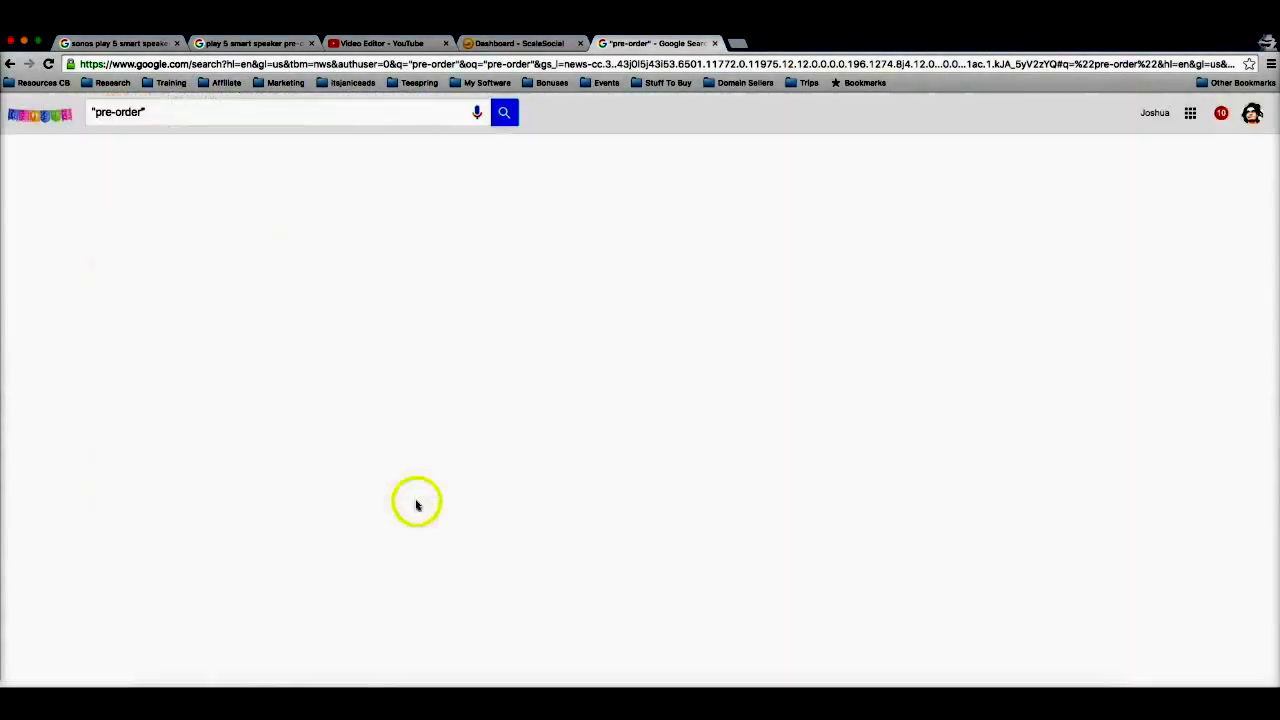
pyautogui.scroll(-3, 457, 356)
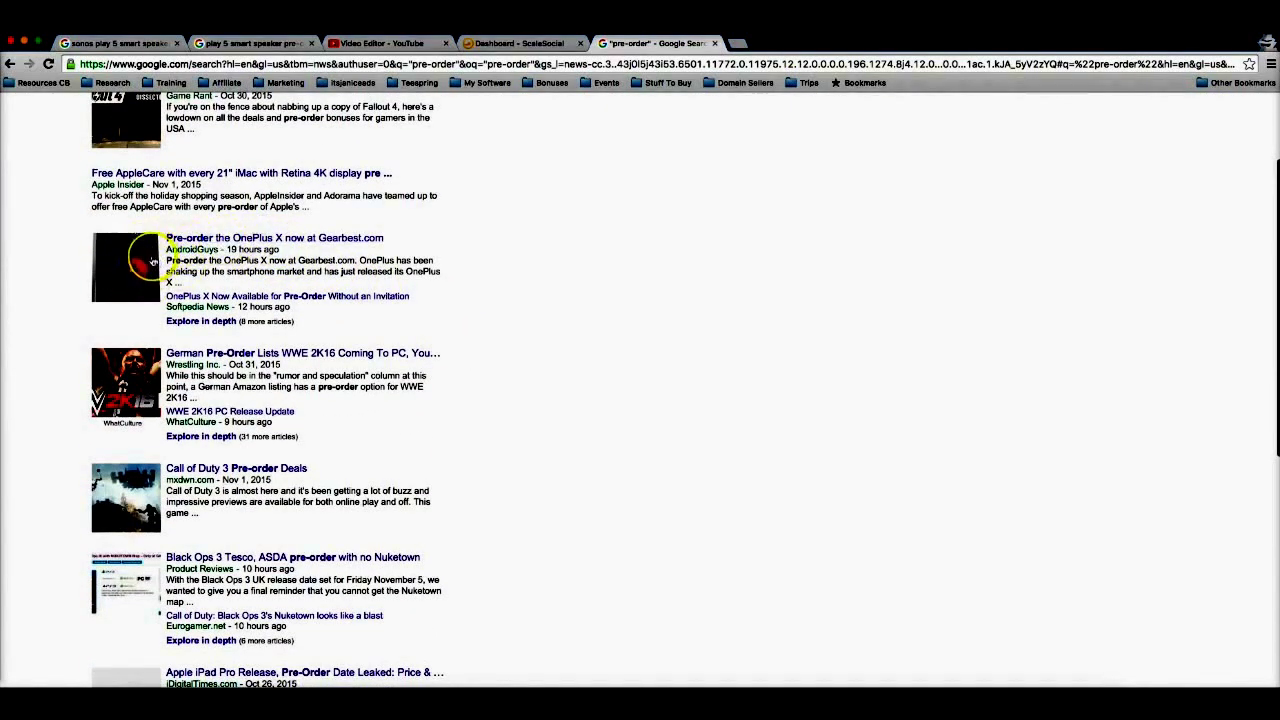
pyautogui.scroll(-2, 283, 291)
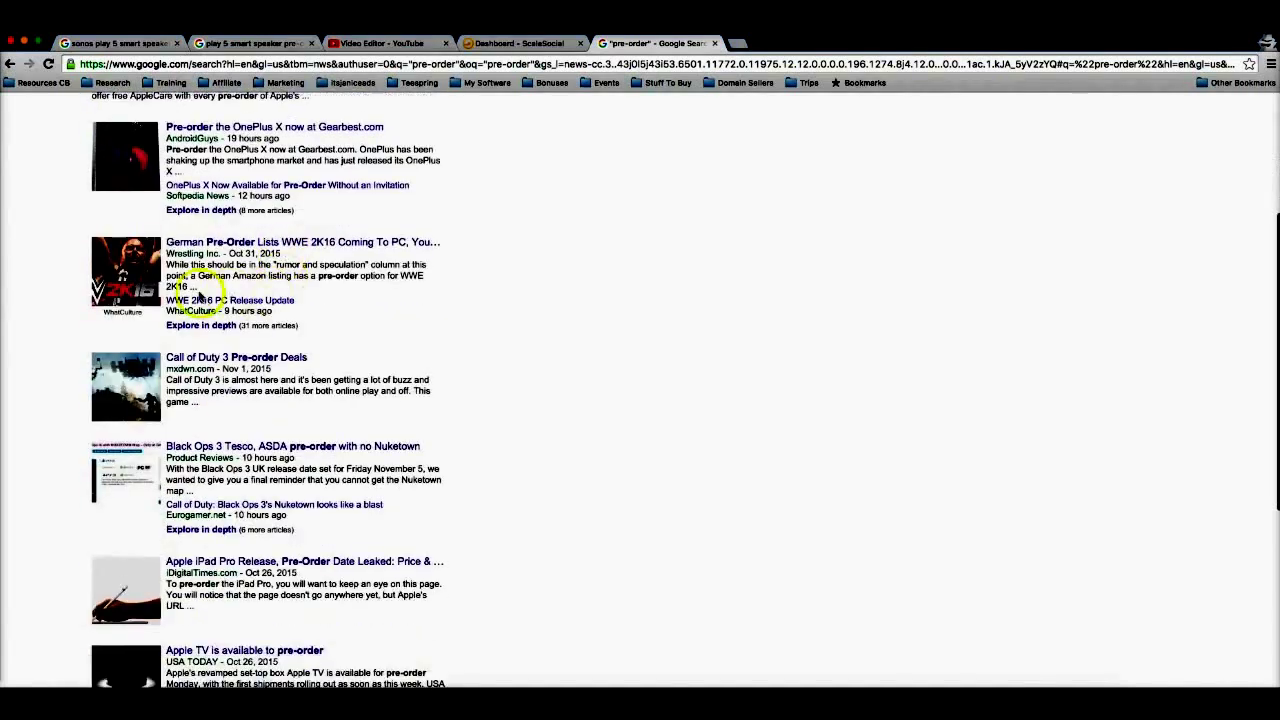
pyautogui.scroll(-4, 200, 313)
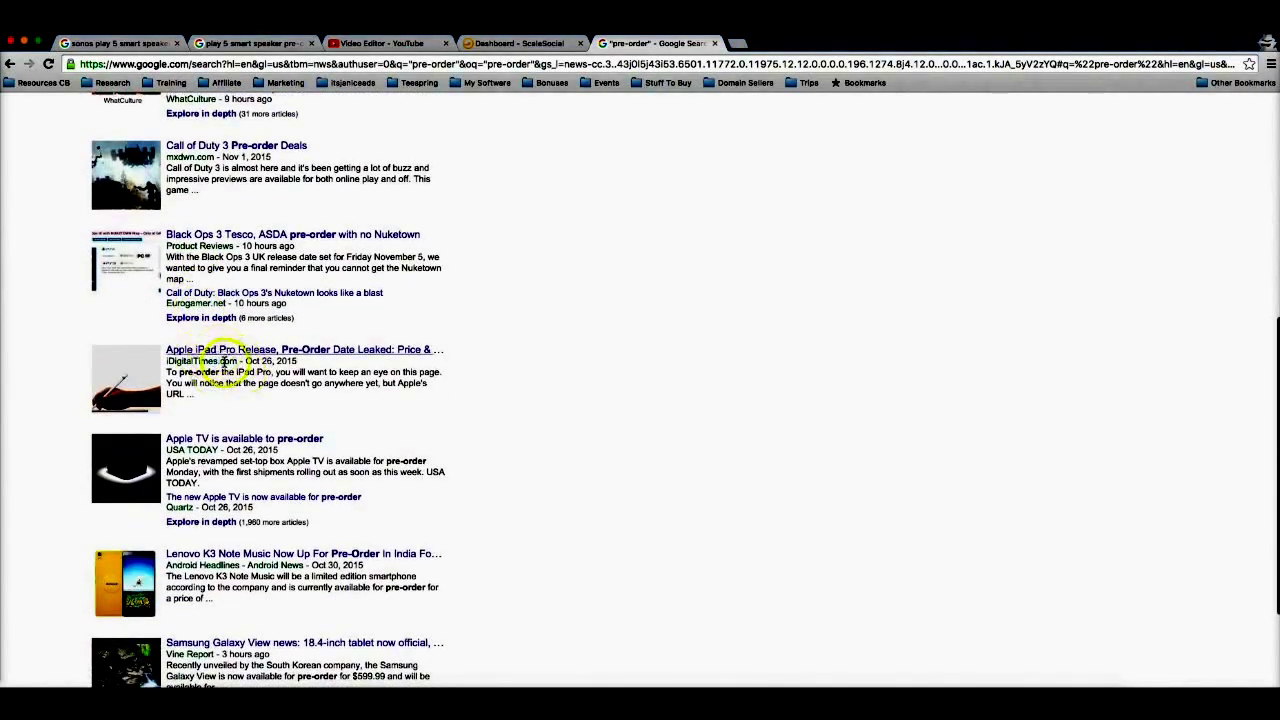
pyautogui.scroll(-3, 270, 381)
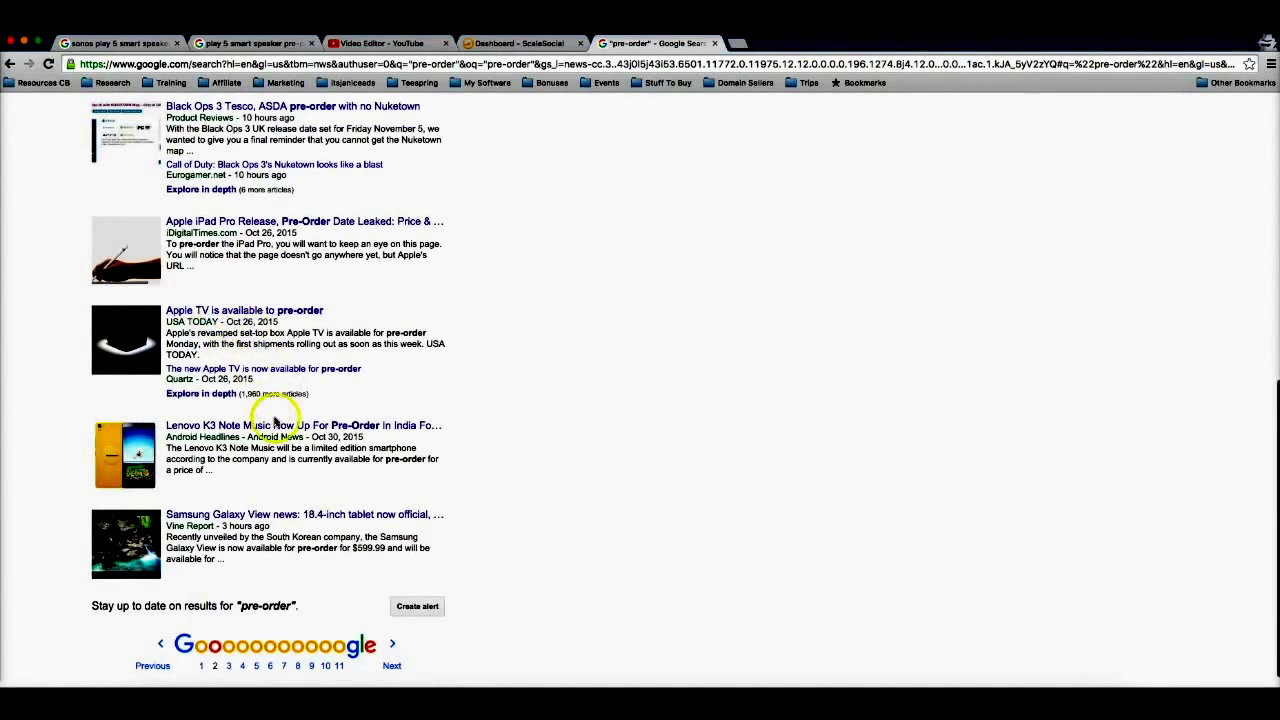
pyautogui.scroll(-1, 330, 405)
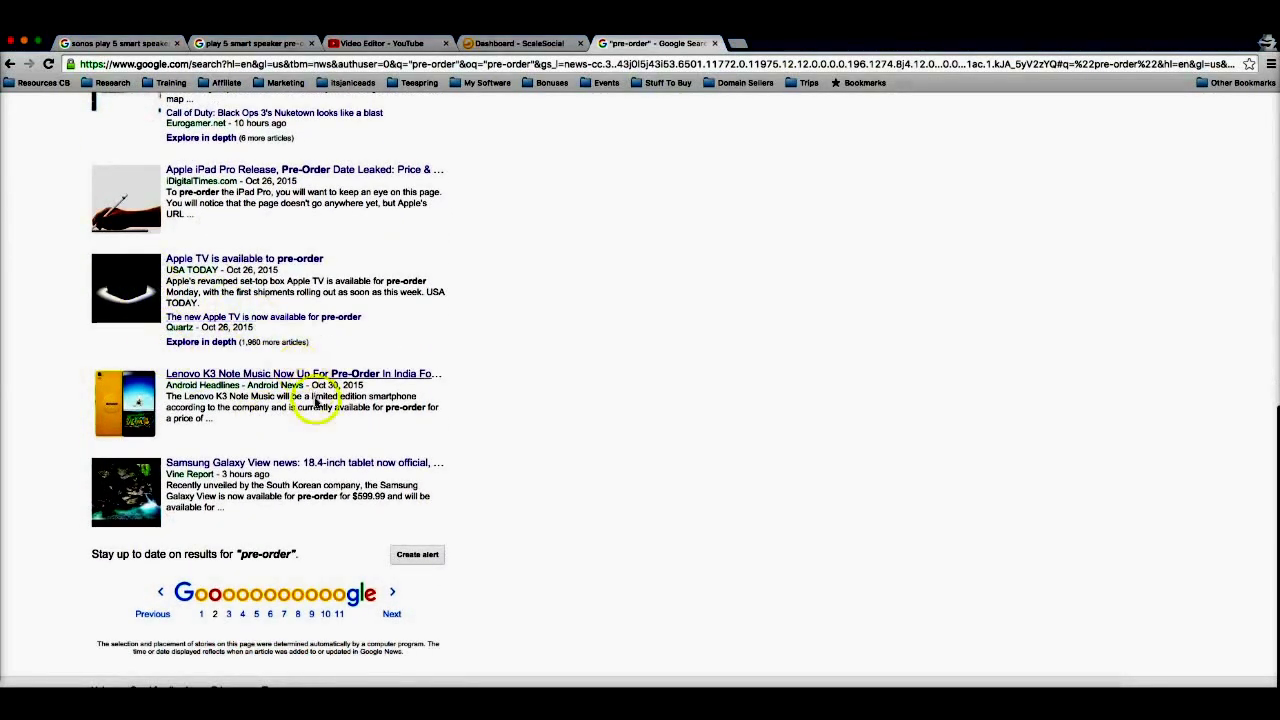
# Go to the third page of "pre-order" news results and review the product stories listed there.
pyautogui.click(393, 614)
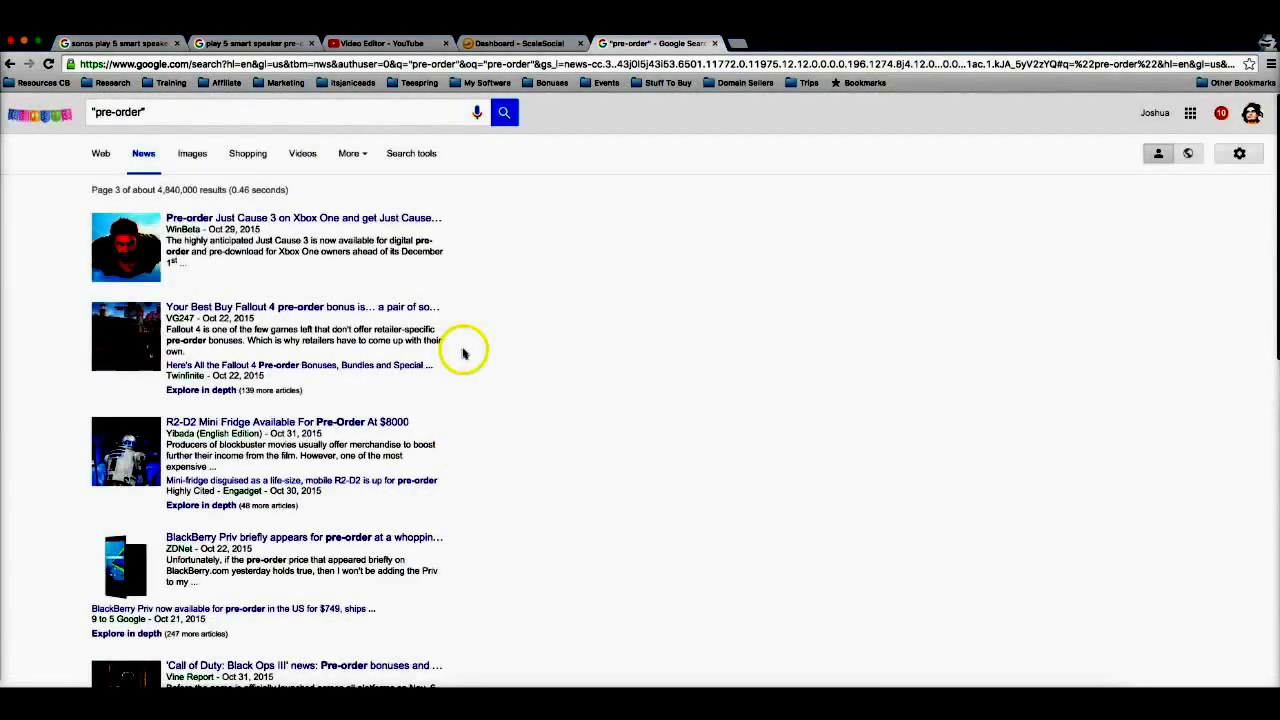
pyautogui.scroll(-4, 457, 349)
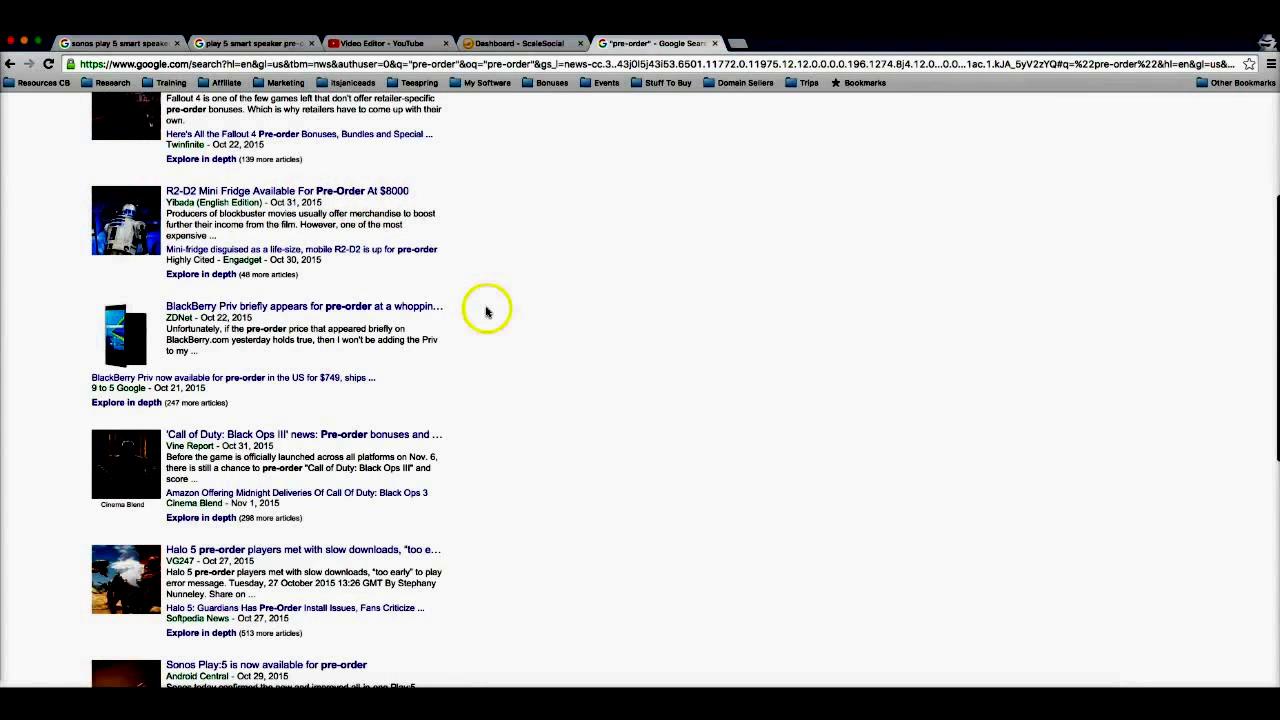
pyautogui.scroll(-5, 486, 310)
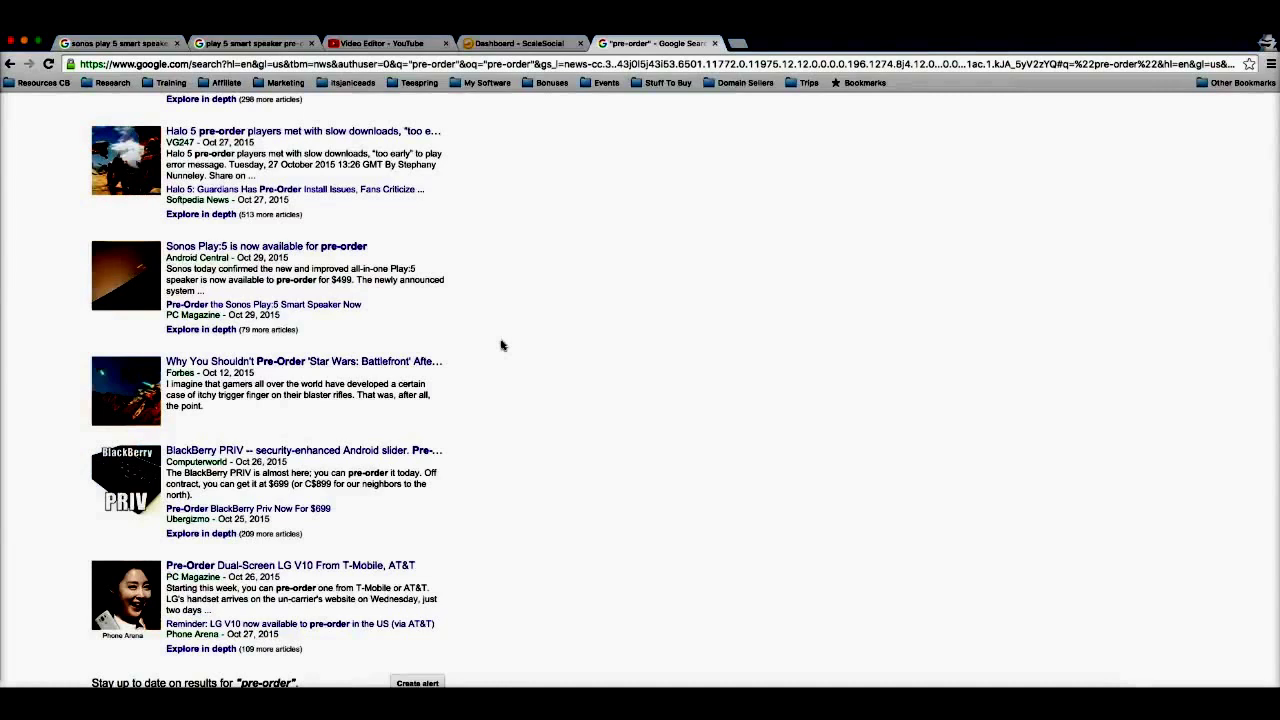
pyautogui.scroll(3, 502, 345)
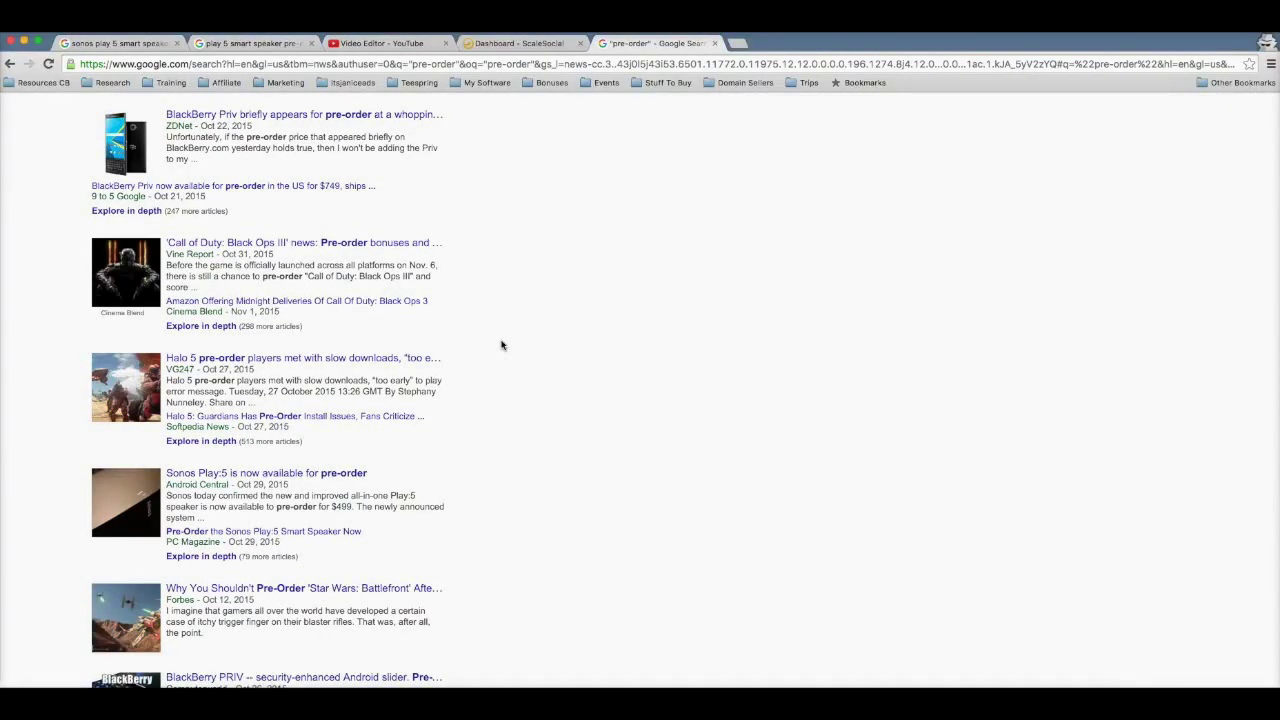
# Switch to the YouTube Video Editor and search Creative Commons videos for "sonos play 5", looking through the matching clips.
pyautogui.click(405, 45)
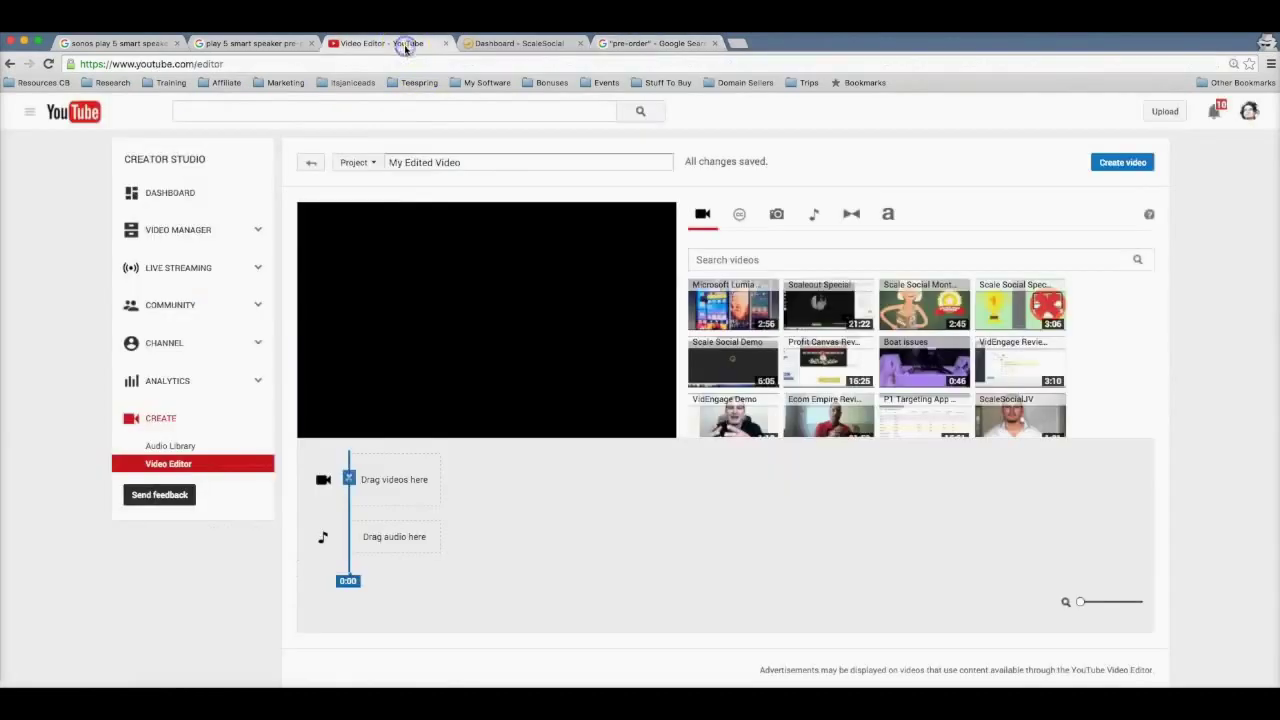
pyautogui.click(741, 217)
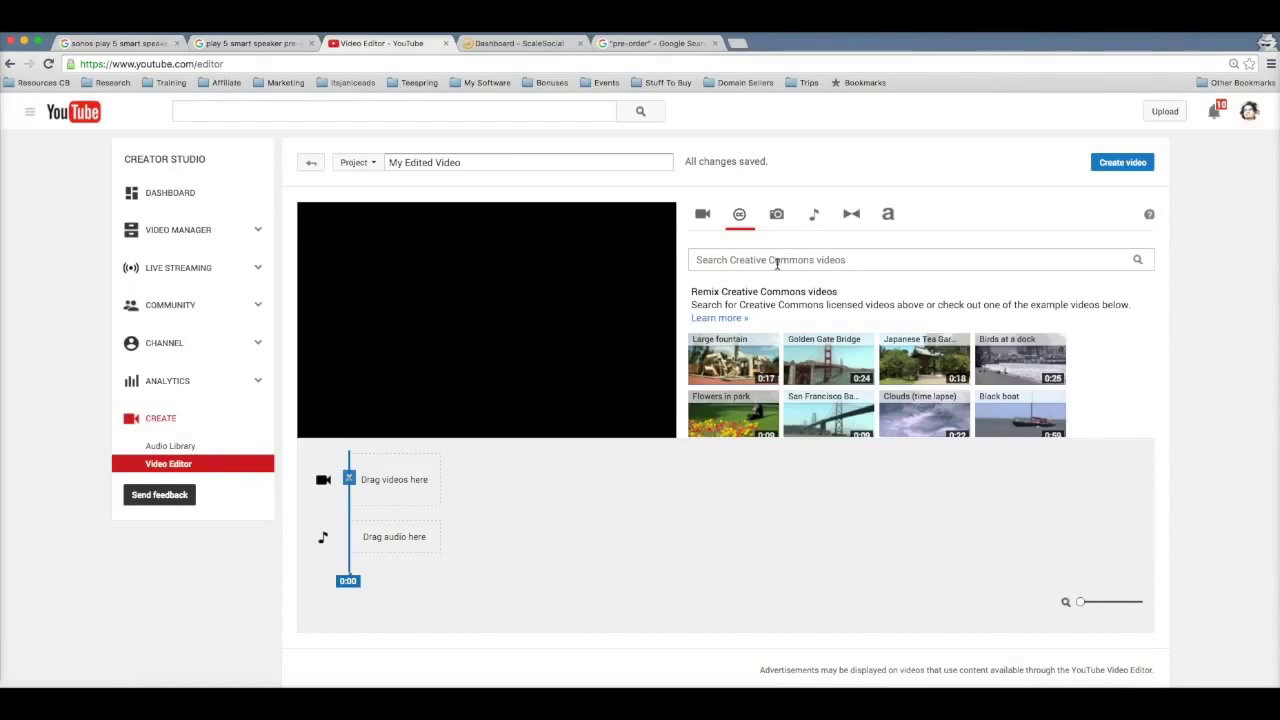
pyautogui.click(777, 263)
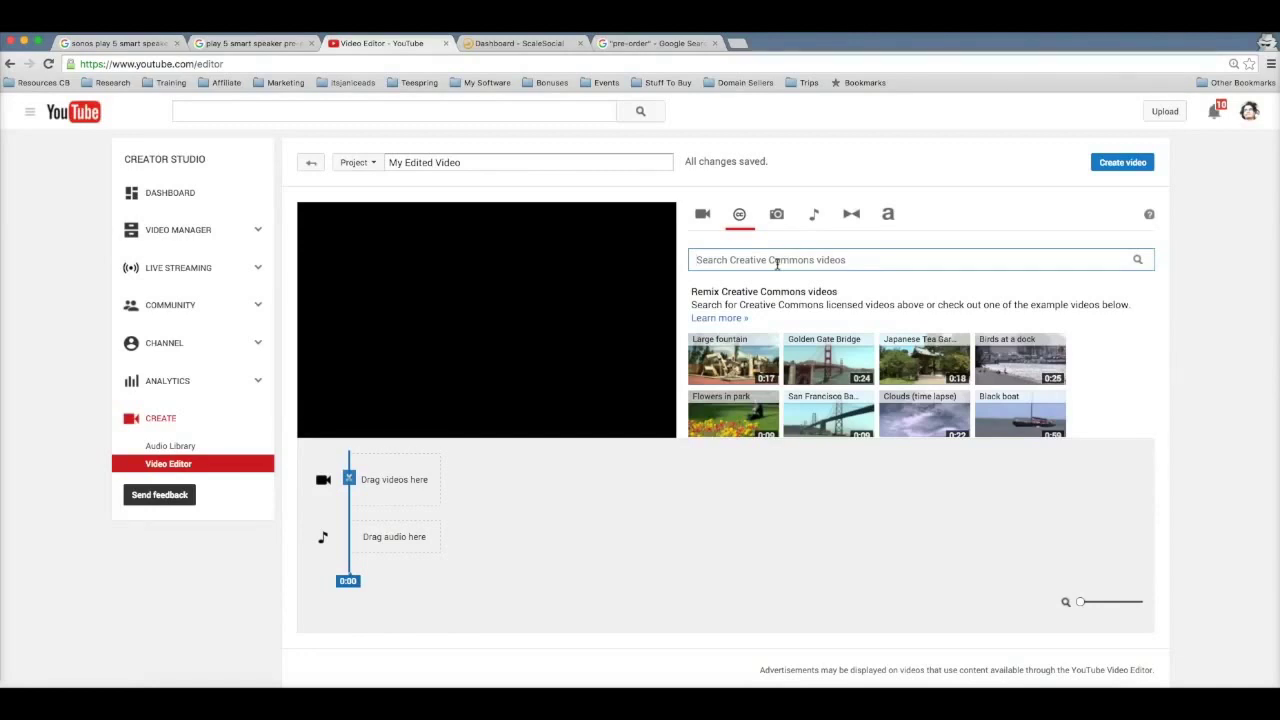
pyautogui.write('sonos play 5')
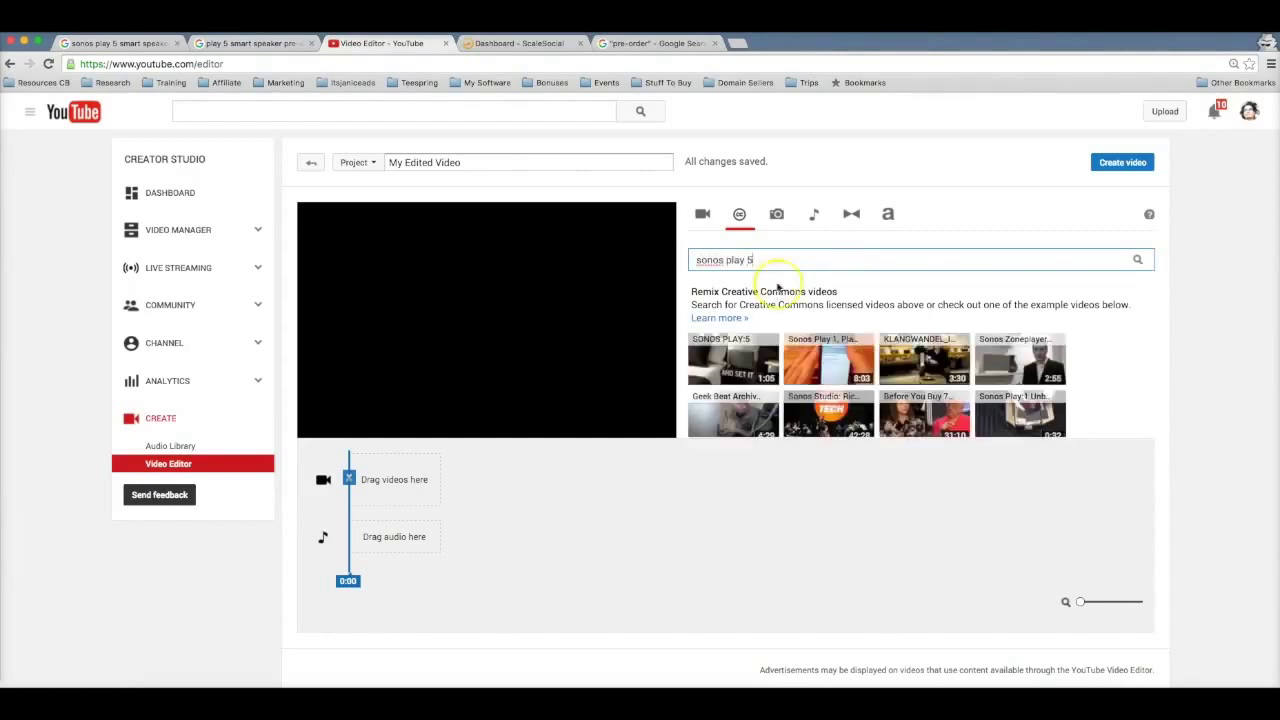
pyautogui.scroll(-3, 880, 358)
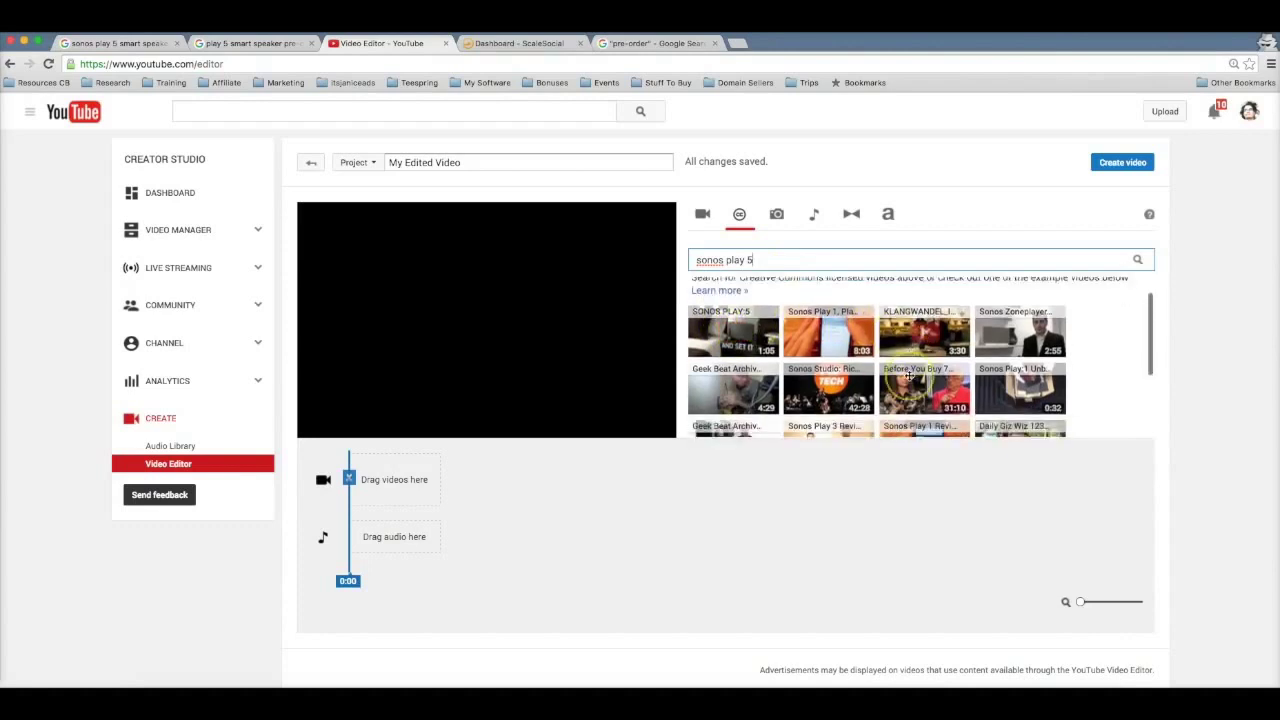
pyautogui.scroll(3, 900, 370)
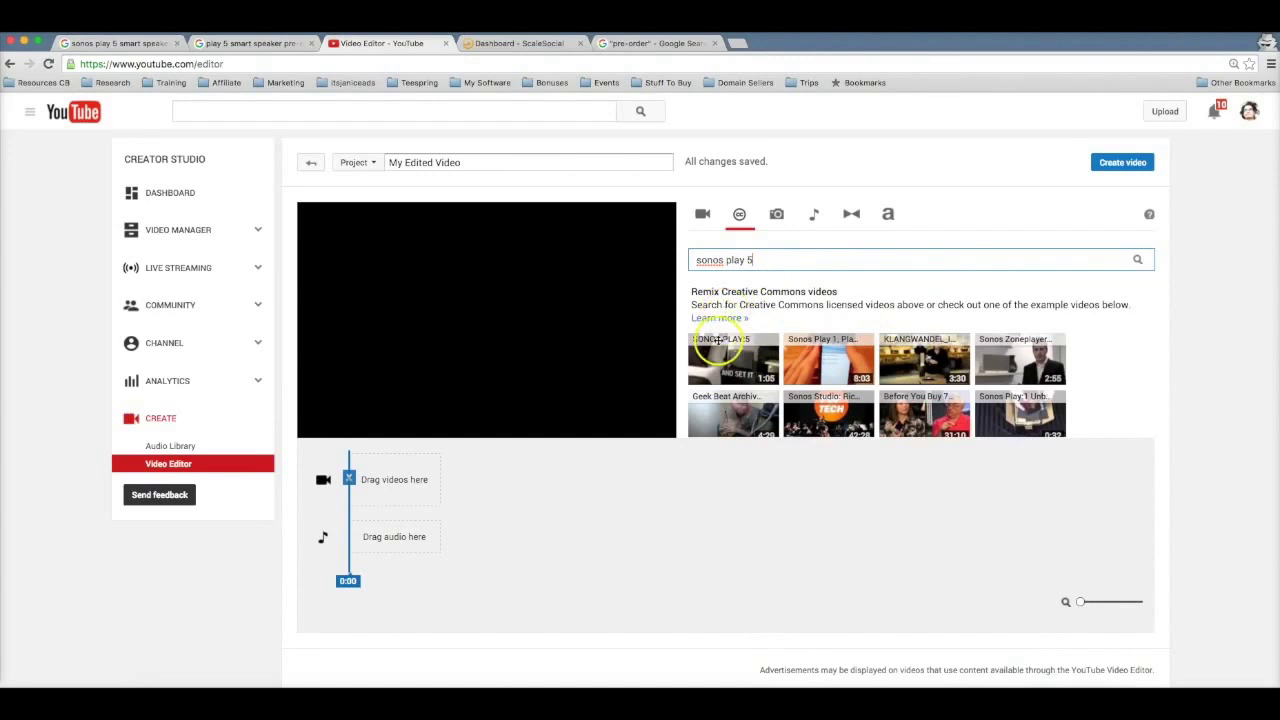
# Preview the Creative Commons clip "SONOS PLAY:5" and add it to the project's video track.
pyautogui.click(732, 362)
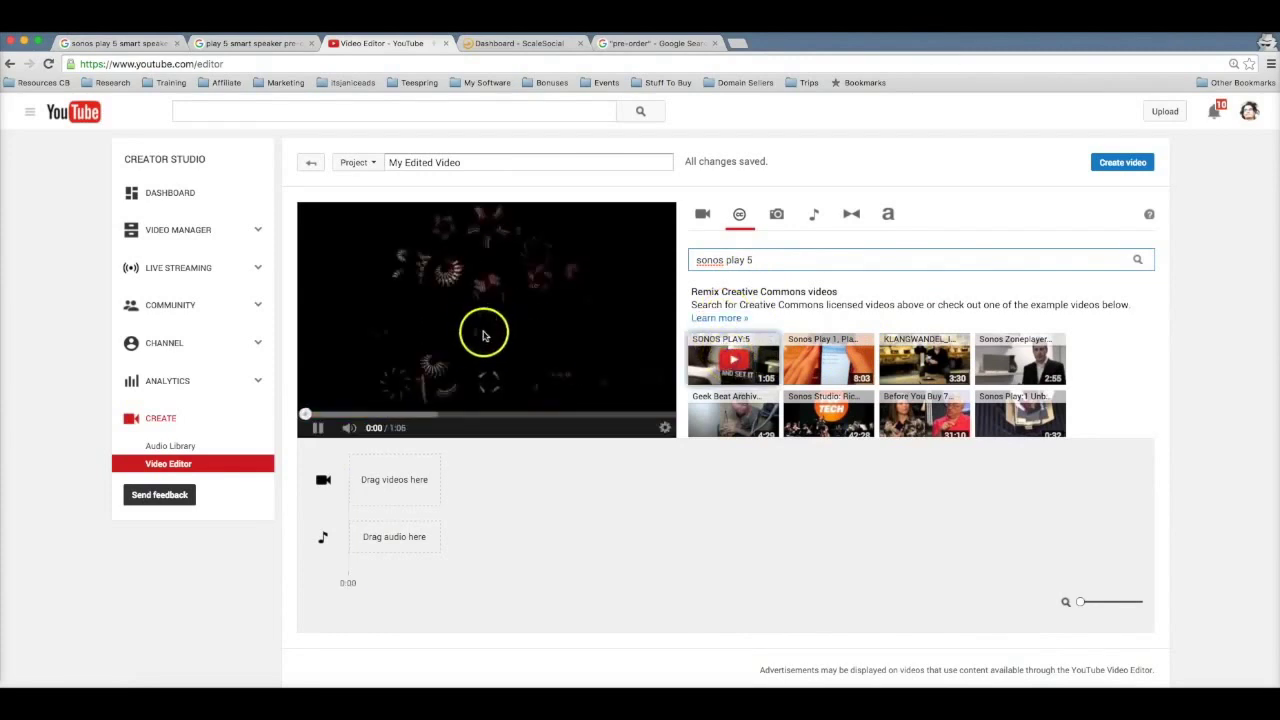
pyautogui.click(316, 427)
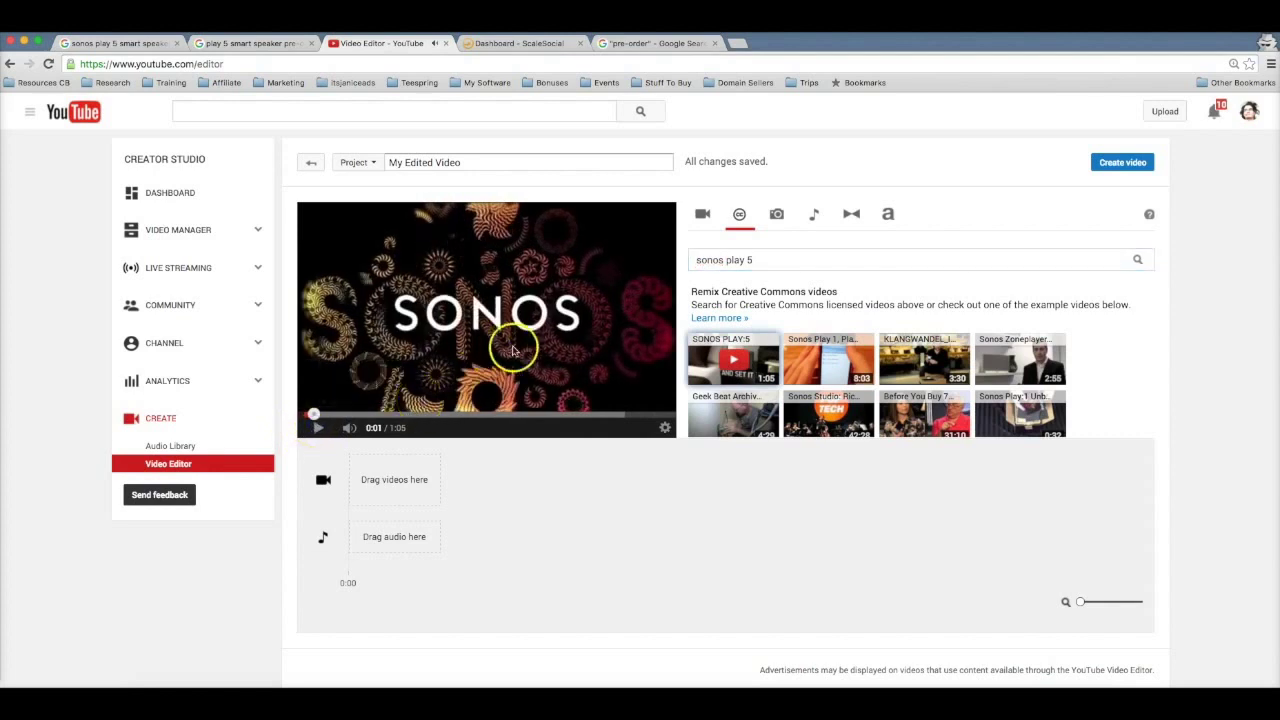
pyautogui.moveTo(708, 358); pyautogui.dragTo(452, 493)
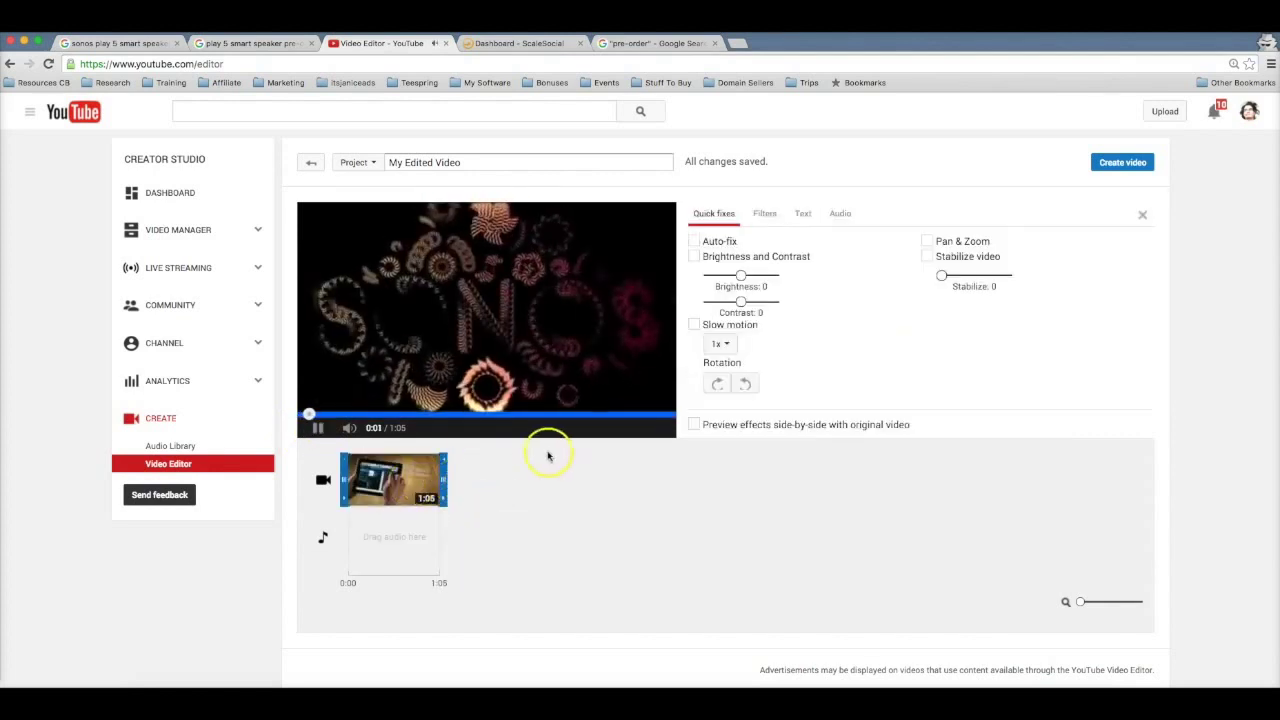
pyautogui.click(317, 427)
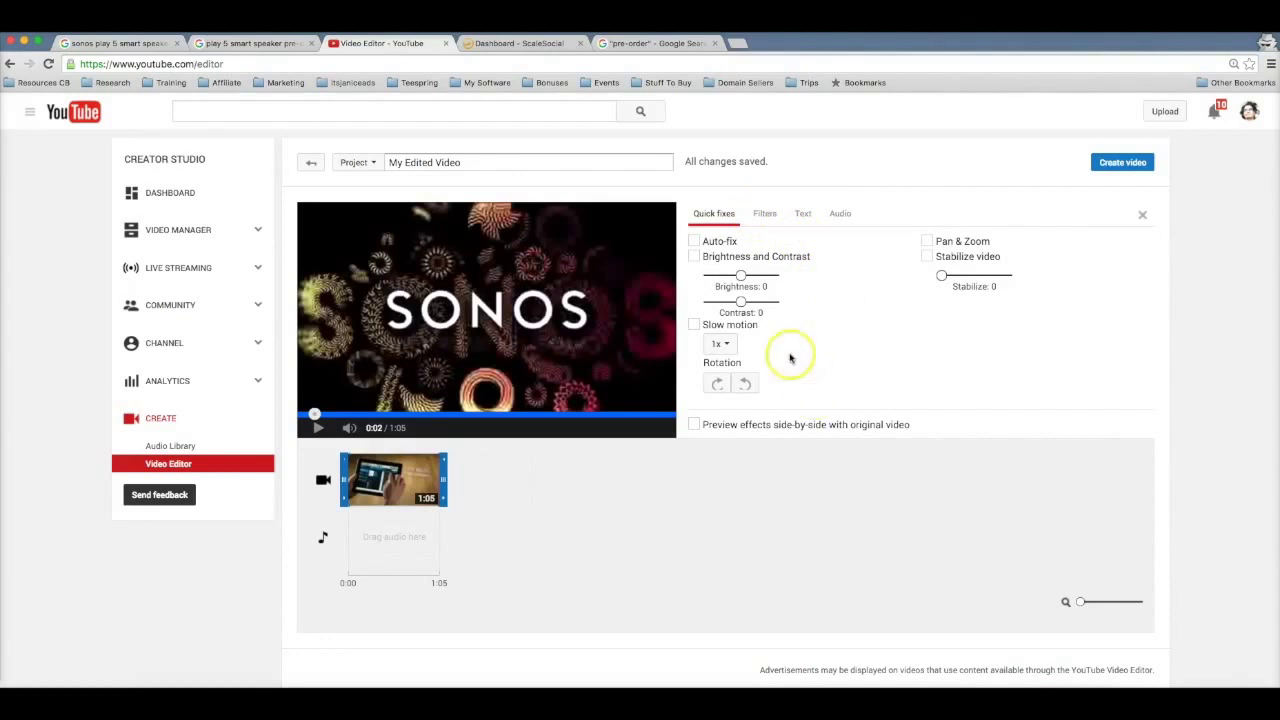
pyautogui.click(1138, 213)
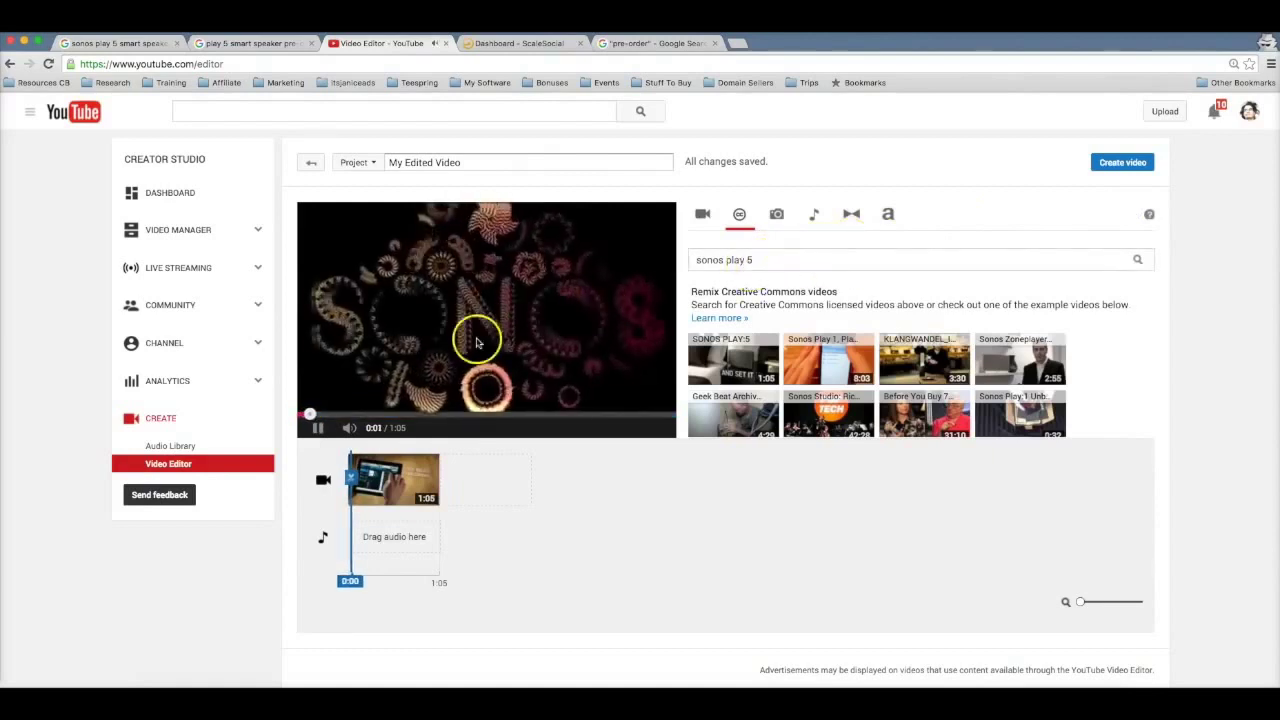
pyautogui.click(317, 427)
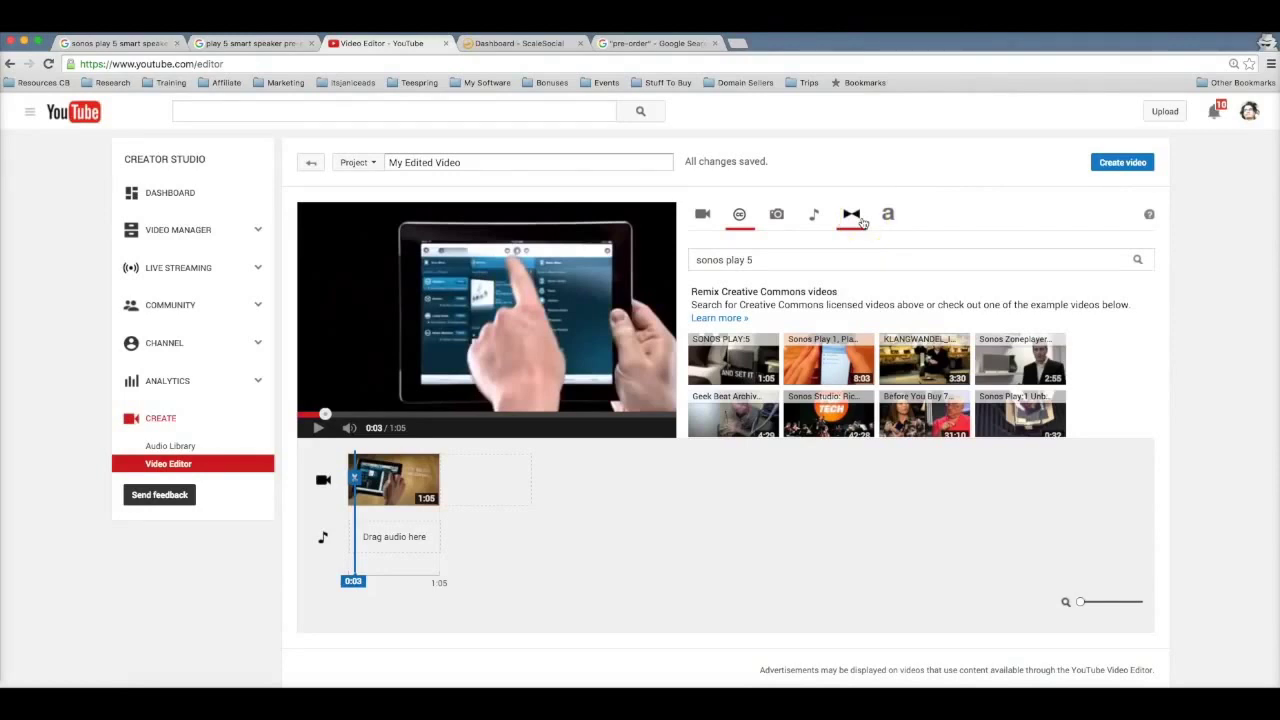
pyautogui.click(517, 165)
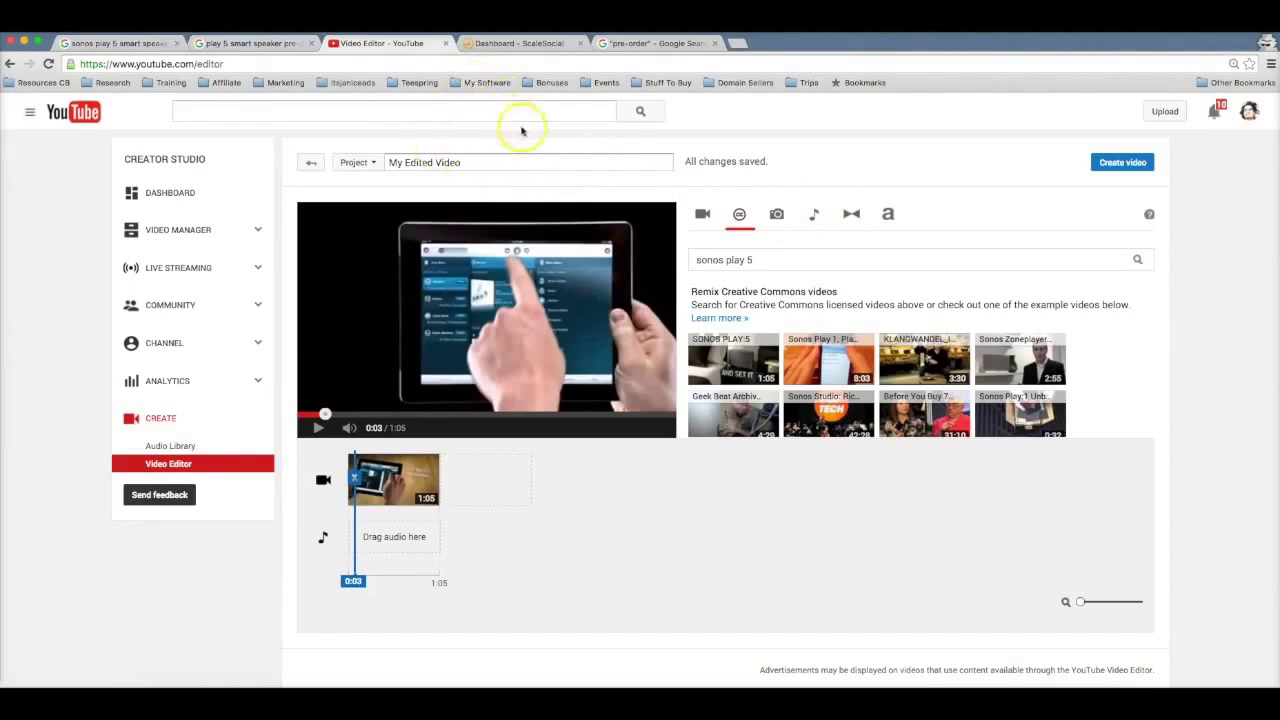
# Switch to ScaleSocial and review the dashboard's credits and the latest actions on the videos.
pyautogui.click(530, 45)
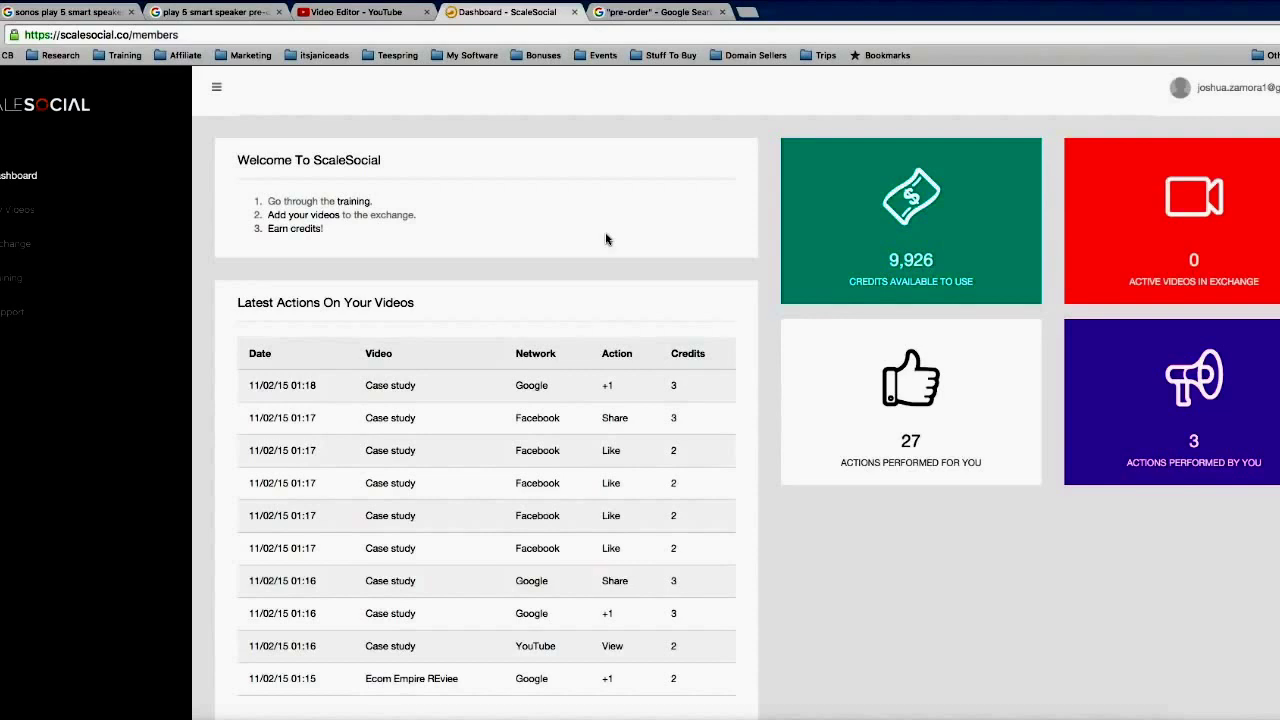
pyautogui.scroll(-2, 605, 239)
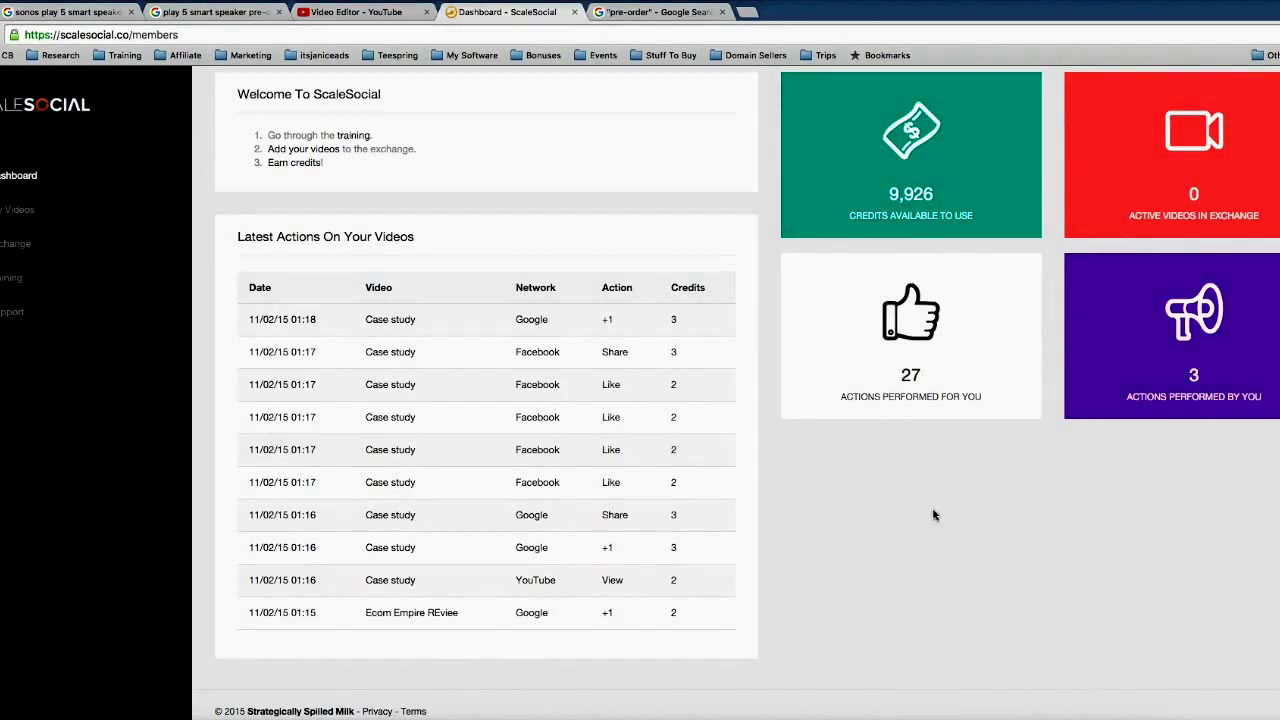
# Open the form for adding a video, choose YouTube Video as the type, look through its actions, and return to the dashboard.
pyautogui.click(30, 210)
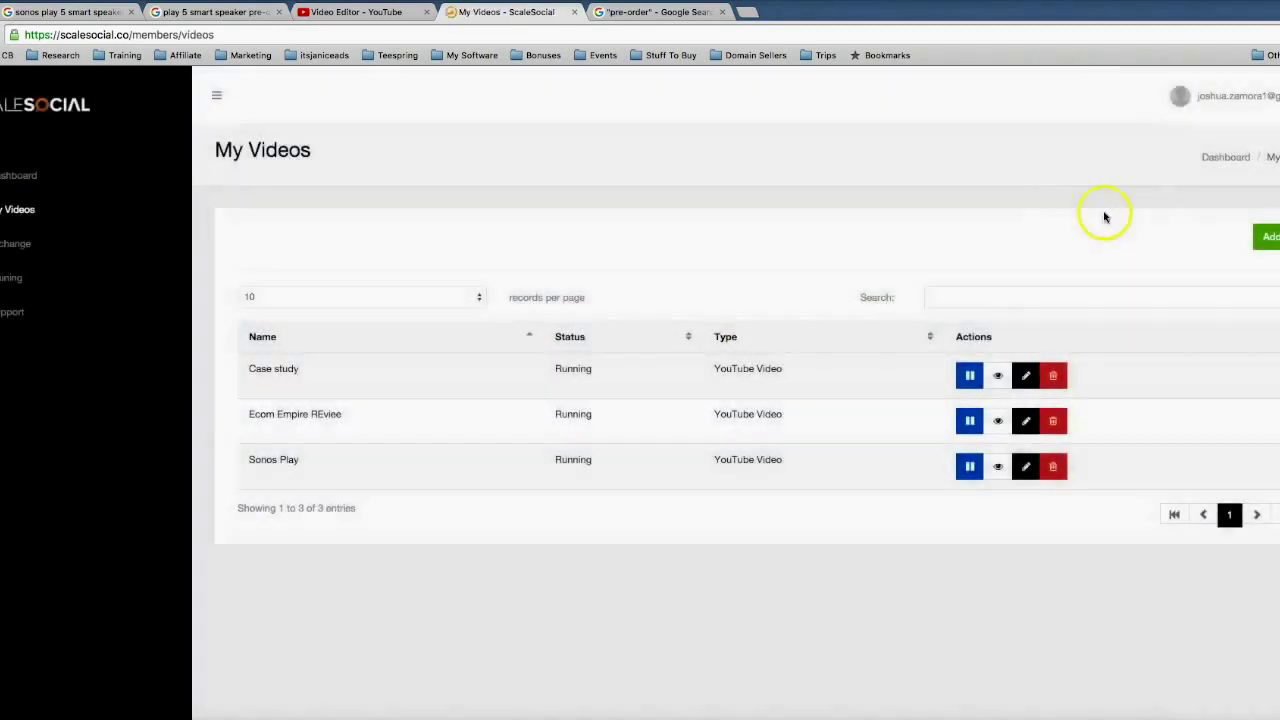
pyautogui.click(1265, 244)
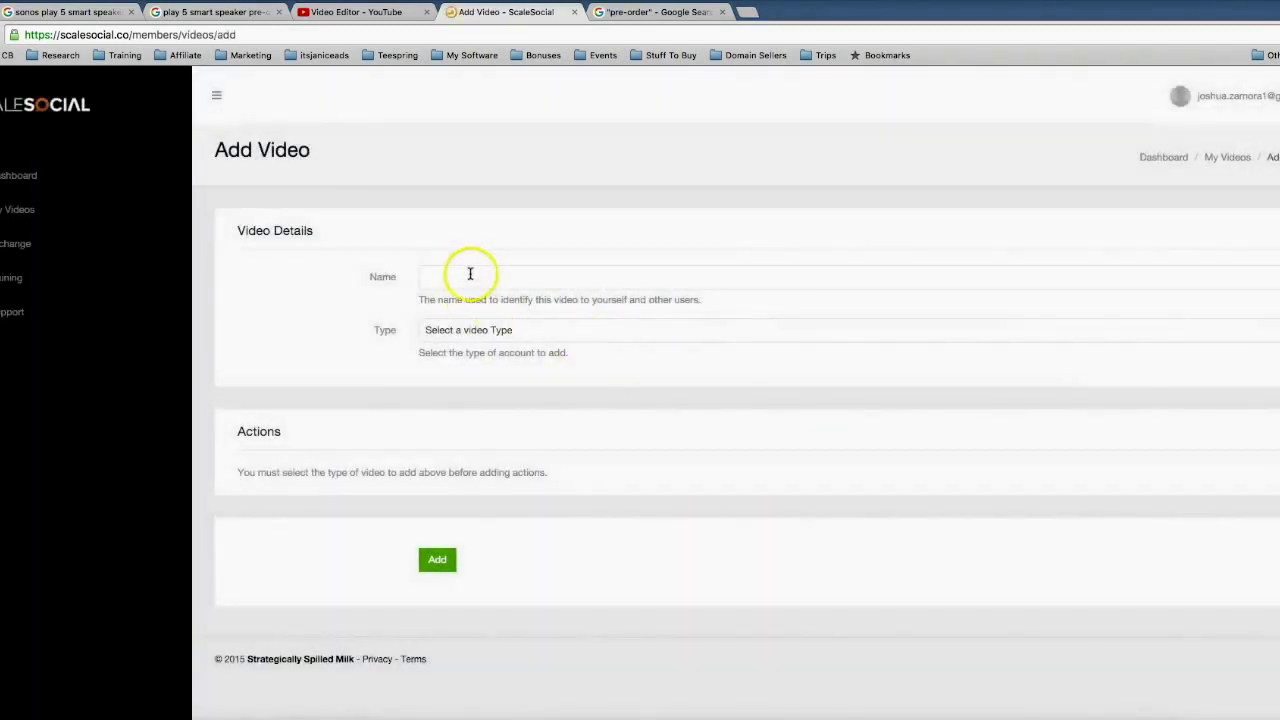
pyautogui.click(470, 267)
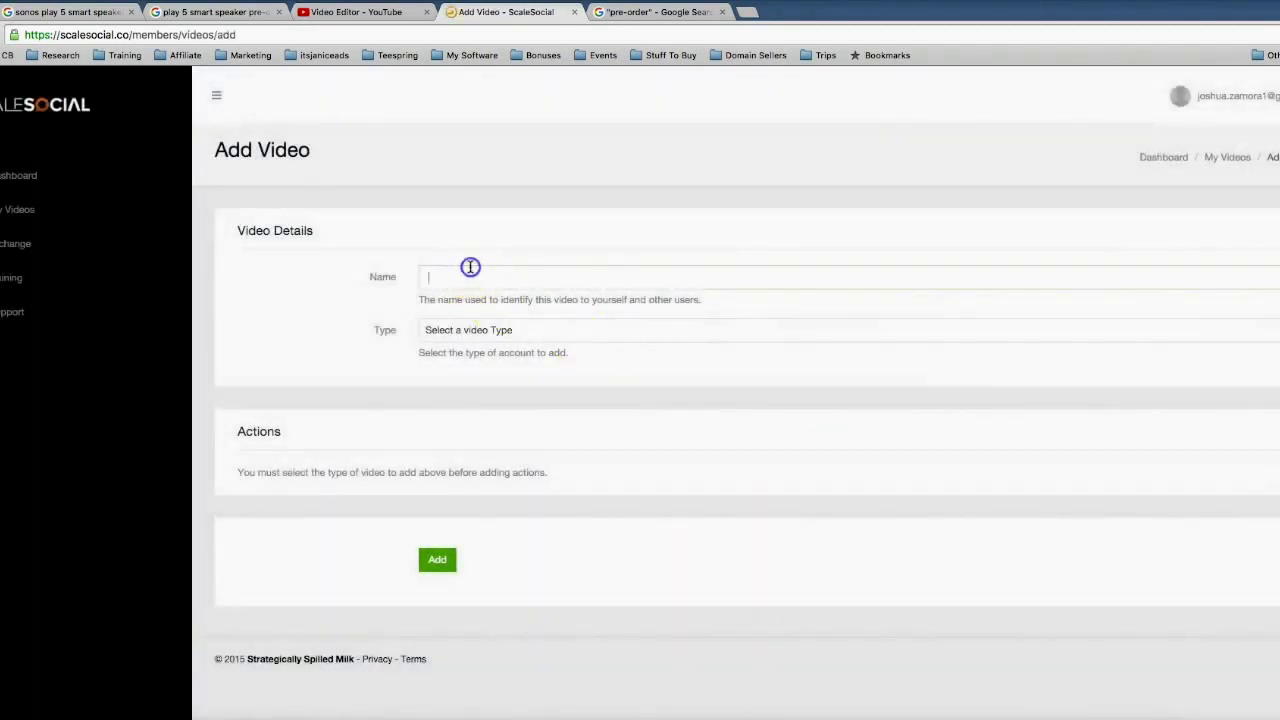
pyautogui.click(458, 330)
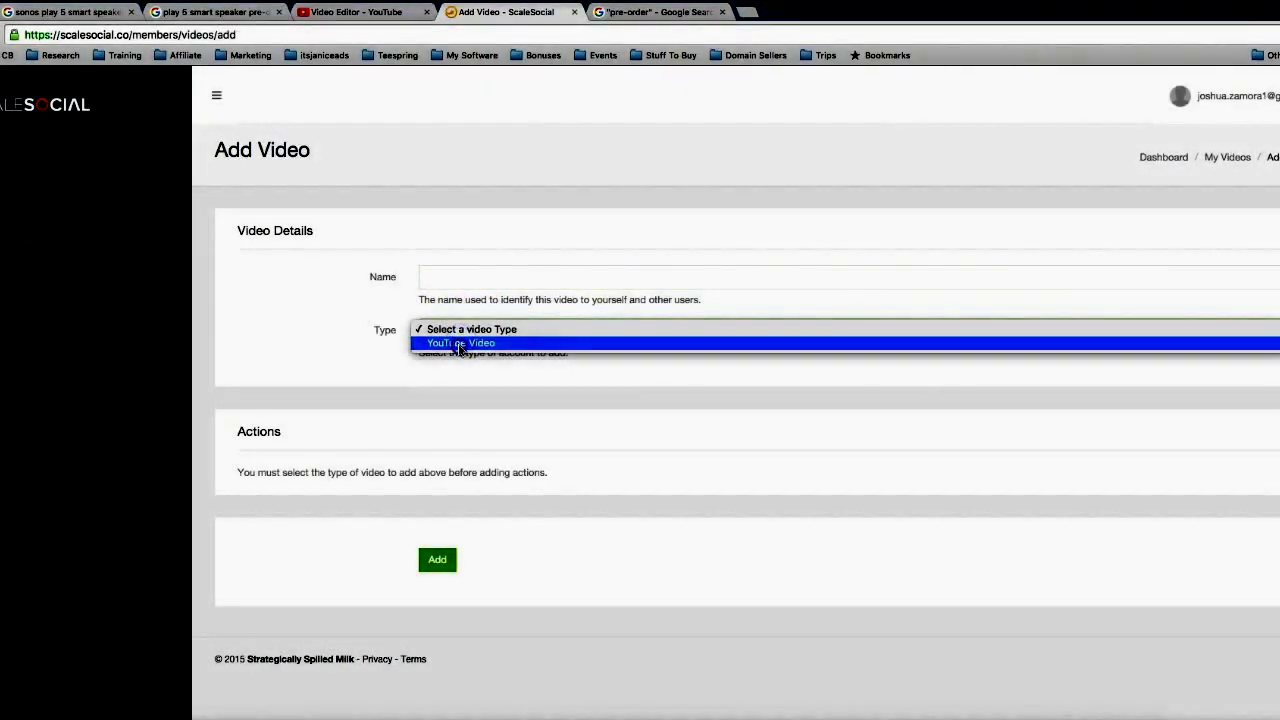
pyautogui.click(460, 342)
pyautogui.scroll(-1, 465, 330)
pyautogui.scroll(-3, 449, 423)
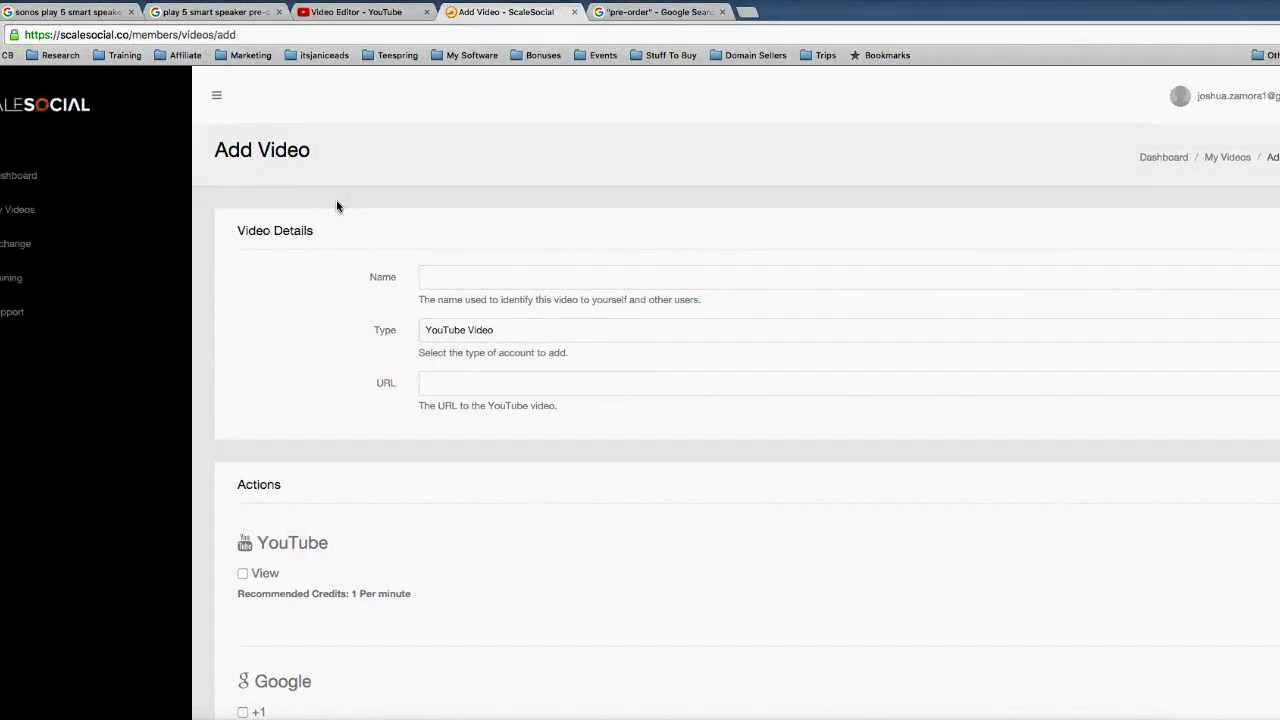
pyautogui.click(15, 178)
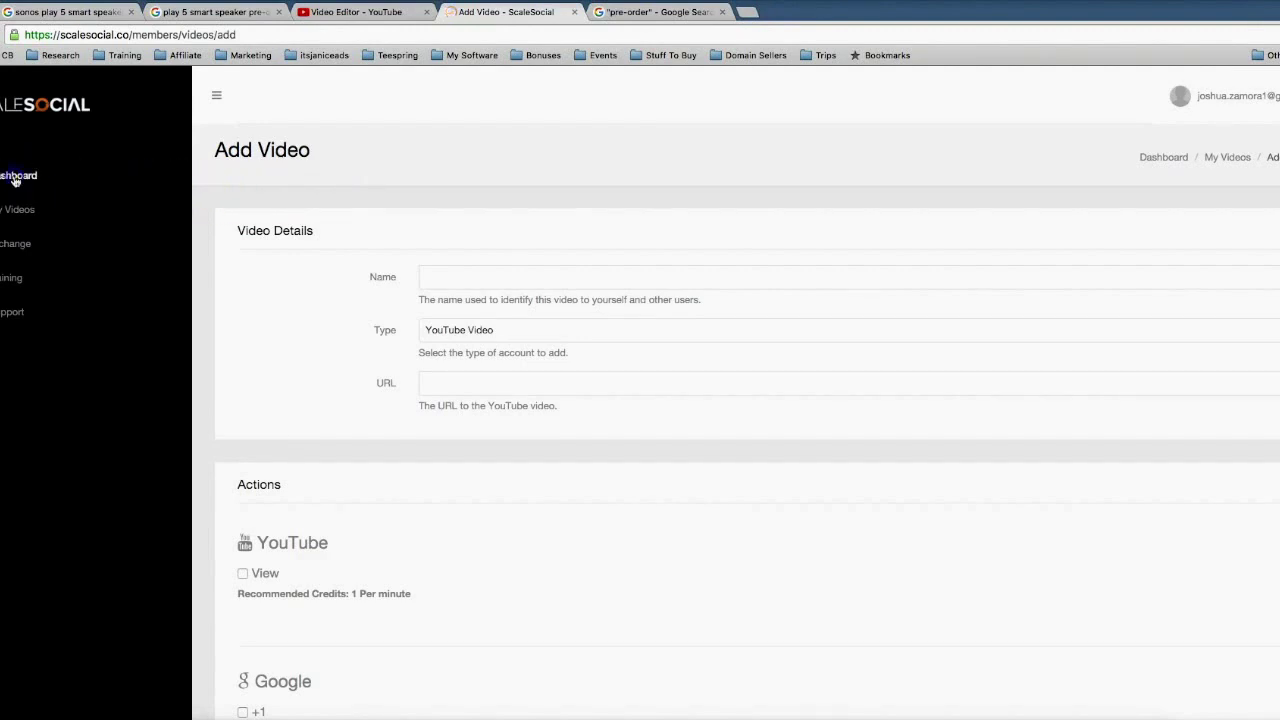